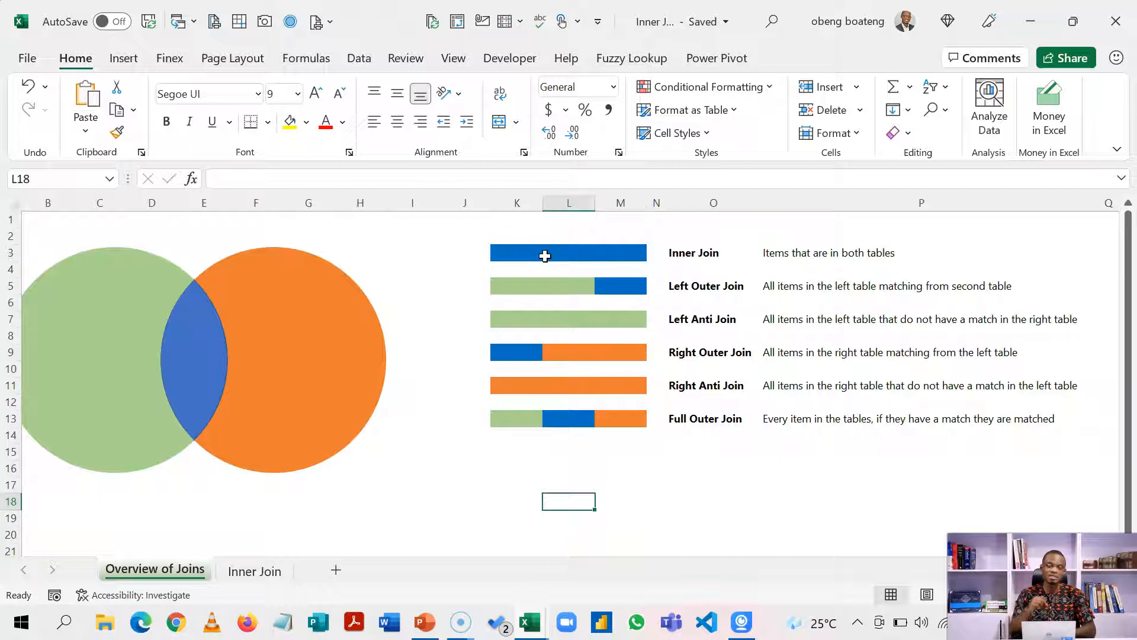
- Review the join types and their colour bars on the Overview of Joins sheet
left_click(545, 256)
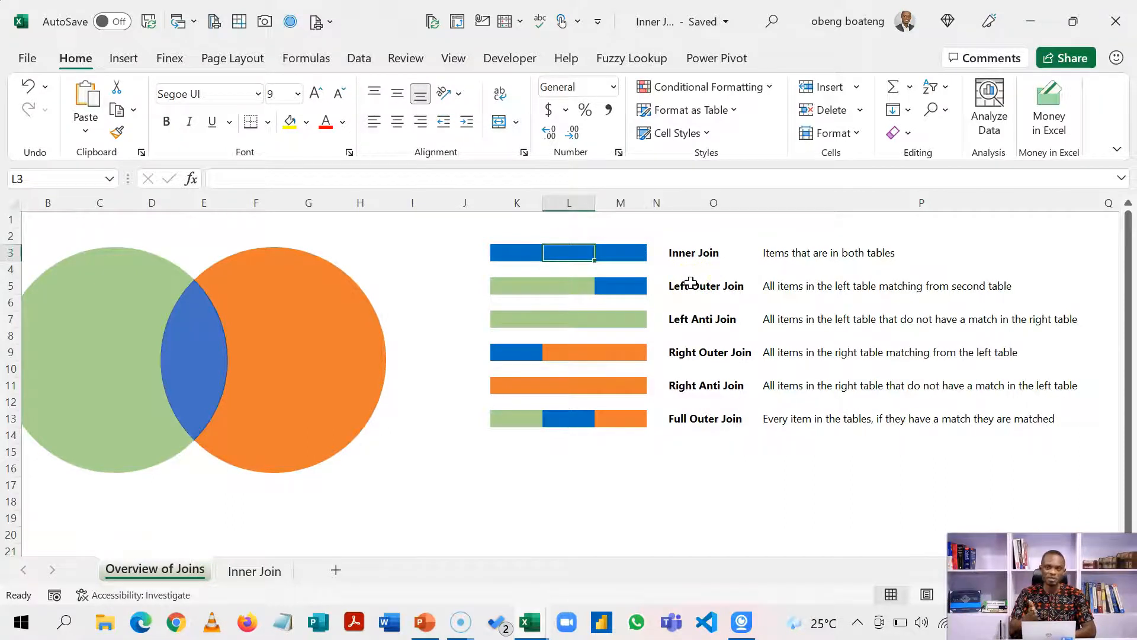
left_click(525, 322)
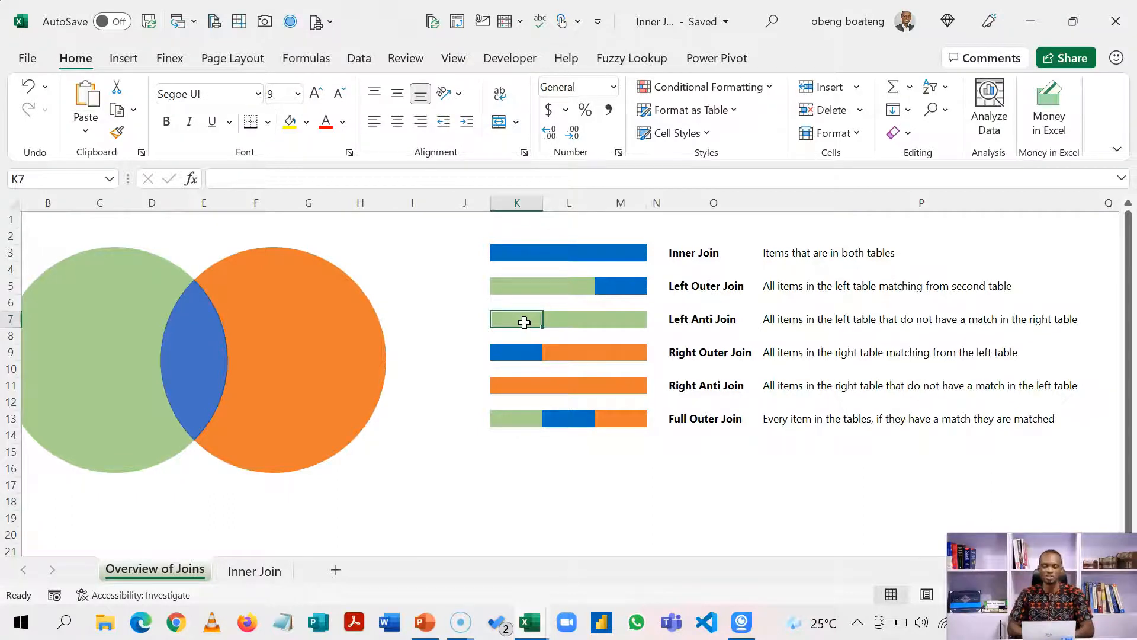
left_click(536, 350)
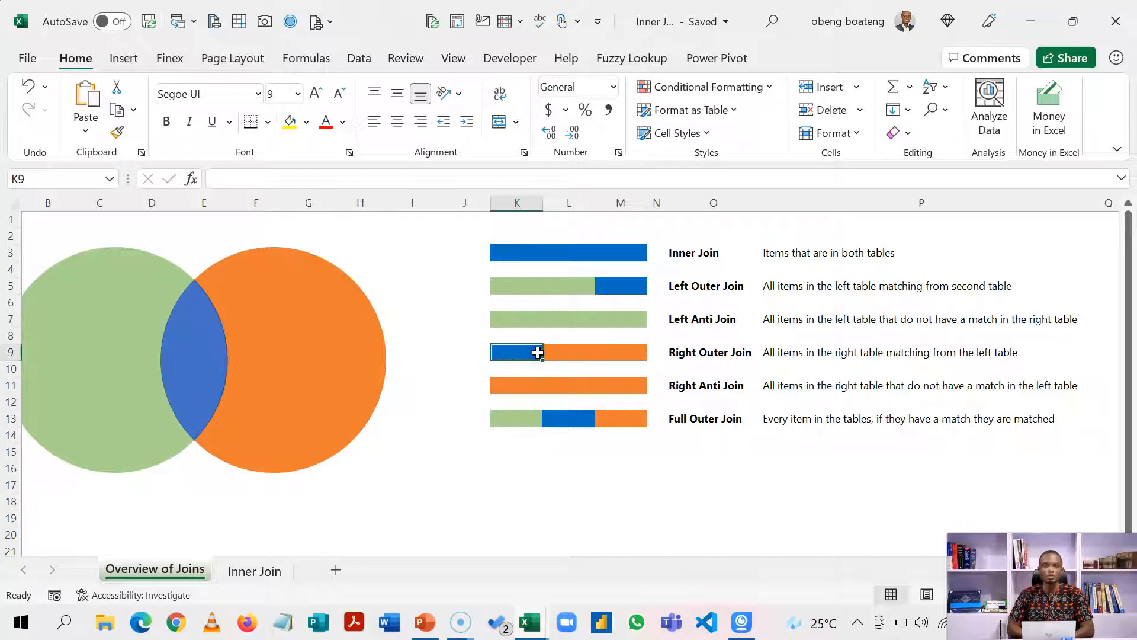
left_click(593, 357)
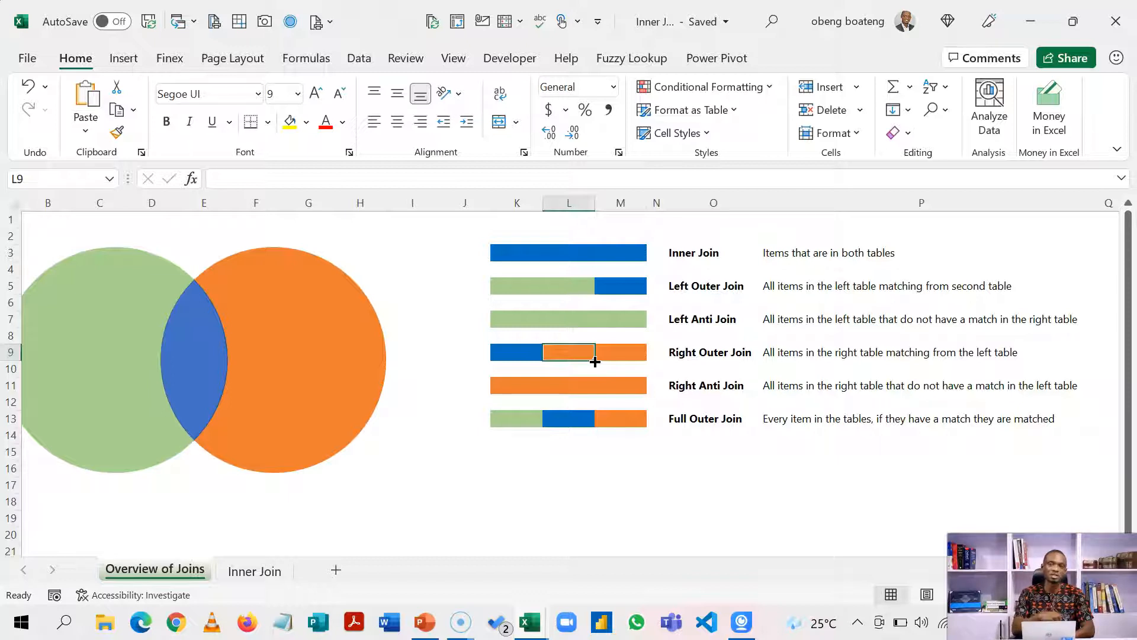
left_click(516, 290)
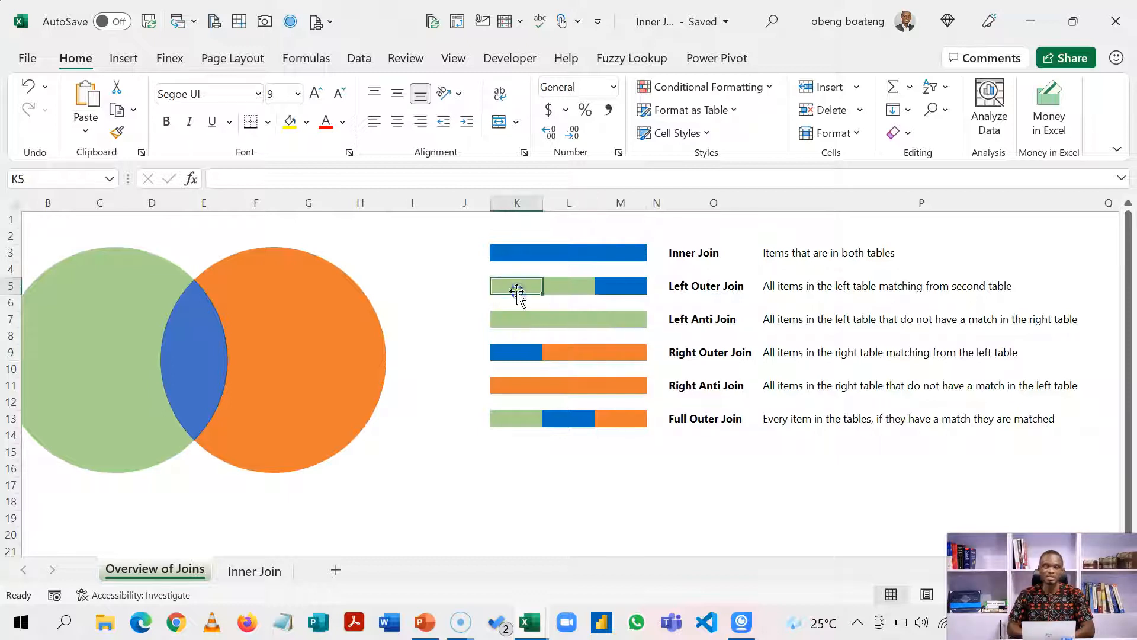
left_click(541, 387)
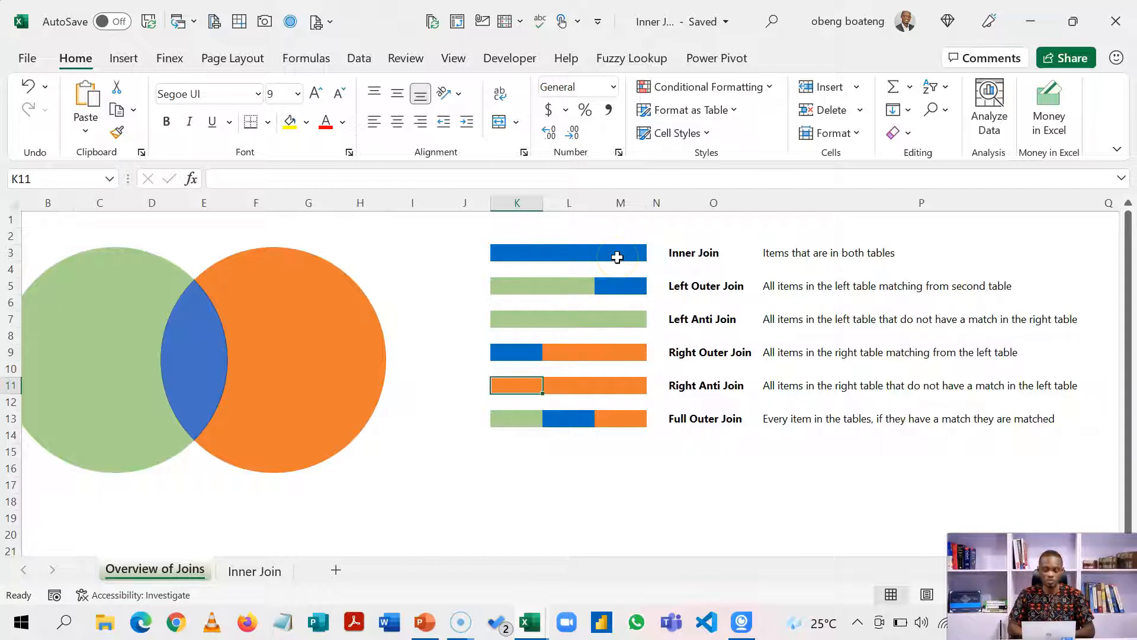
- Open the Inner Join sheet and examine its Course and Status tables
left_click(255, 571)
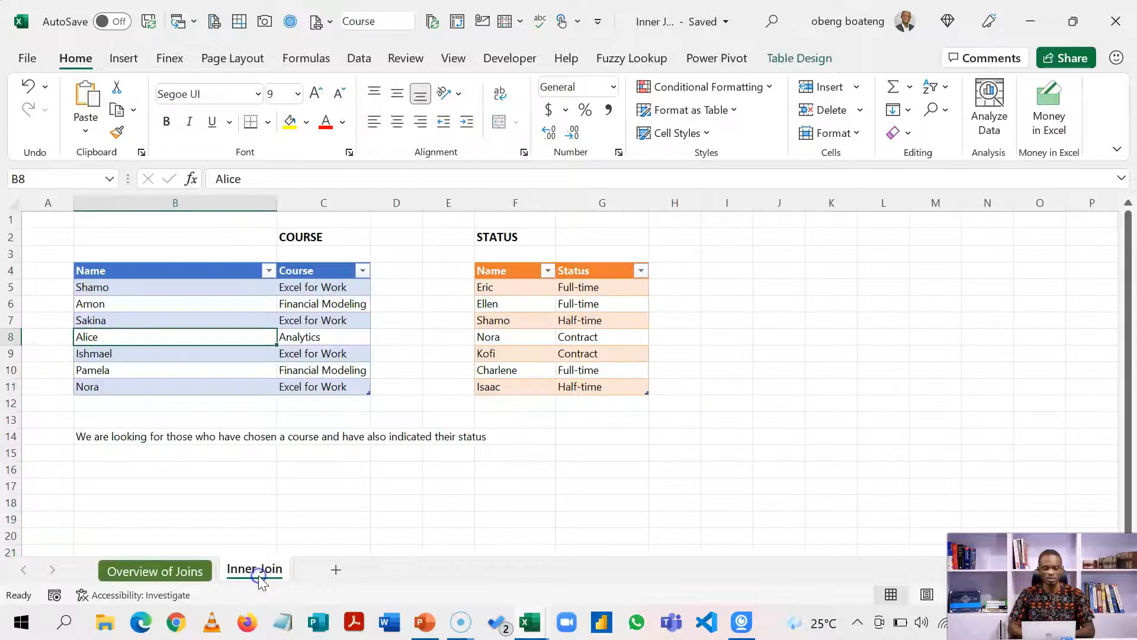
left_click(281, 306)
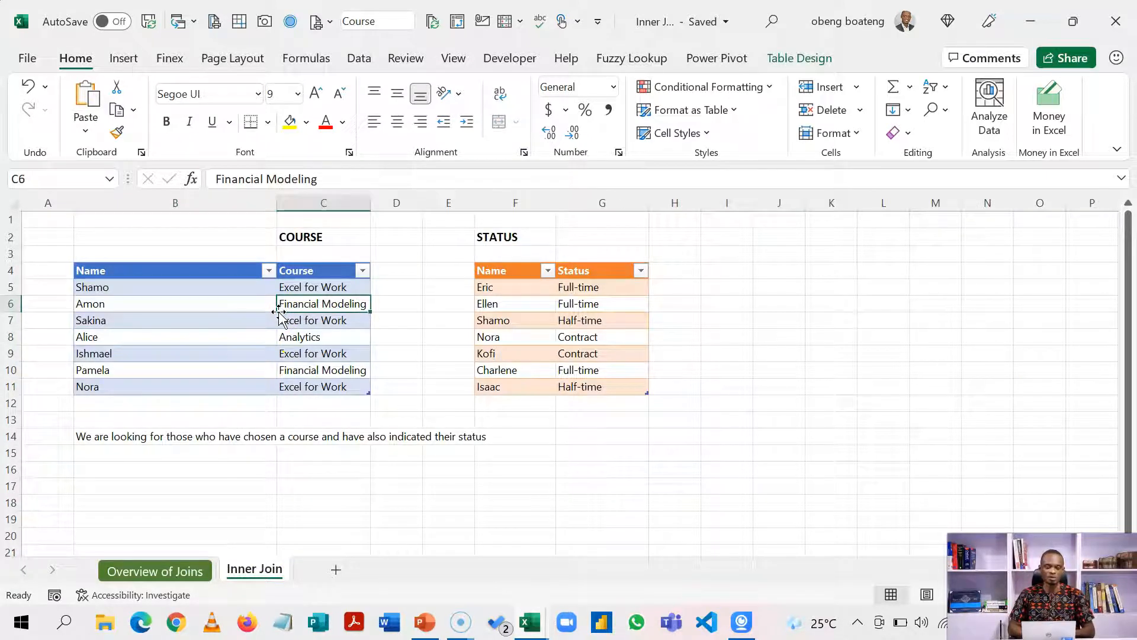
left_click(497, 302)
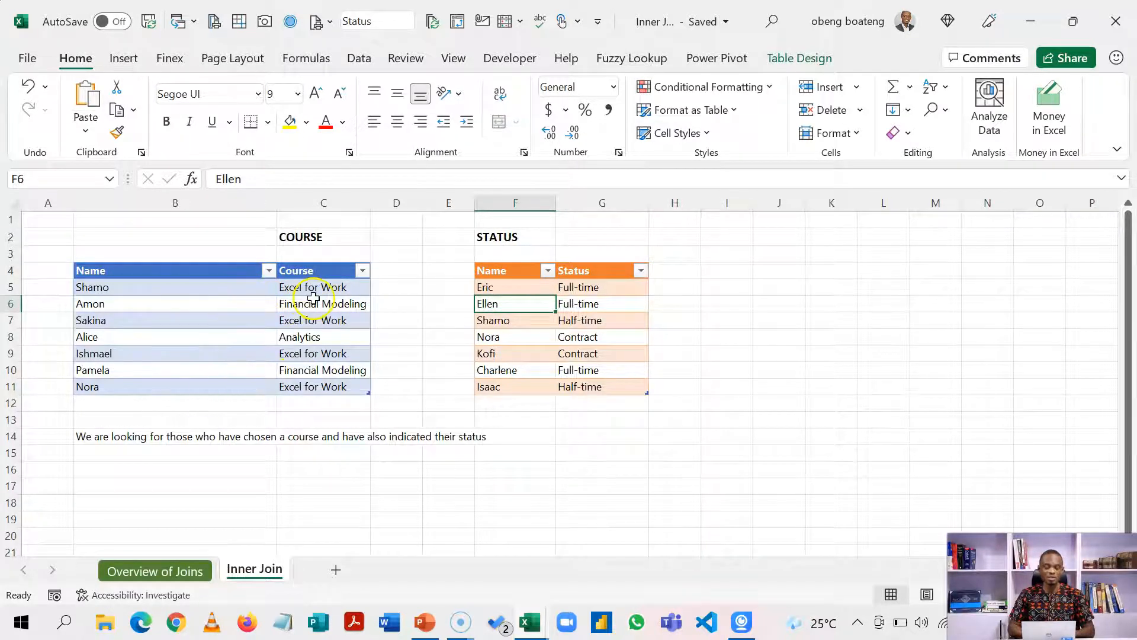
left_click(528, 289)
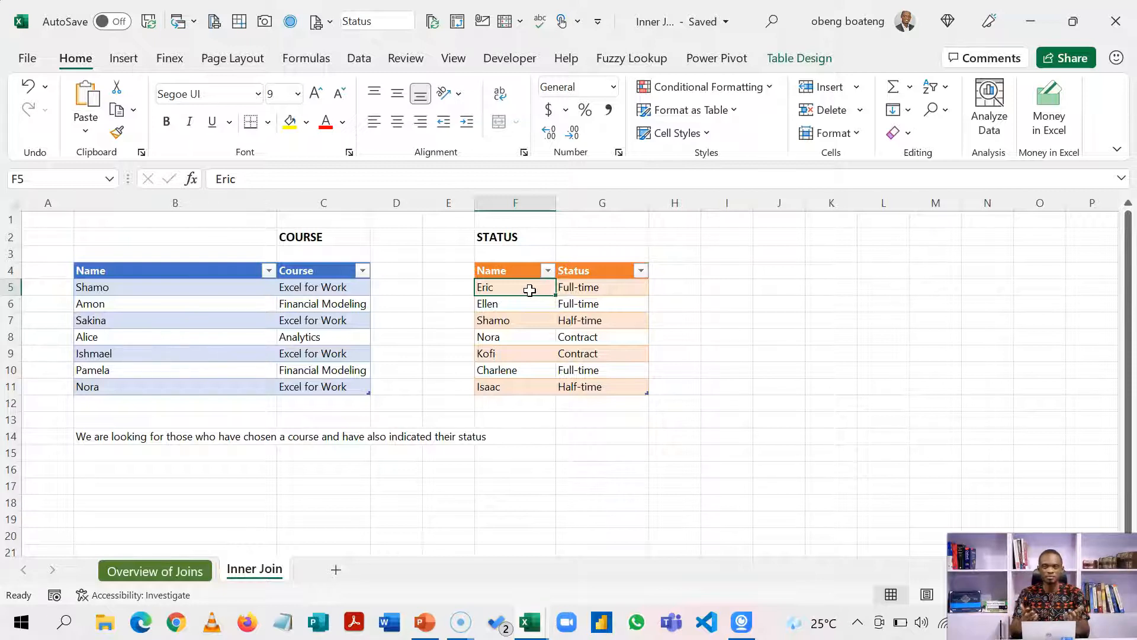
left_click(323, 287)
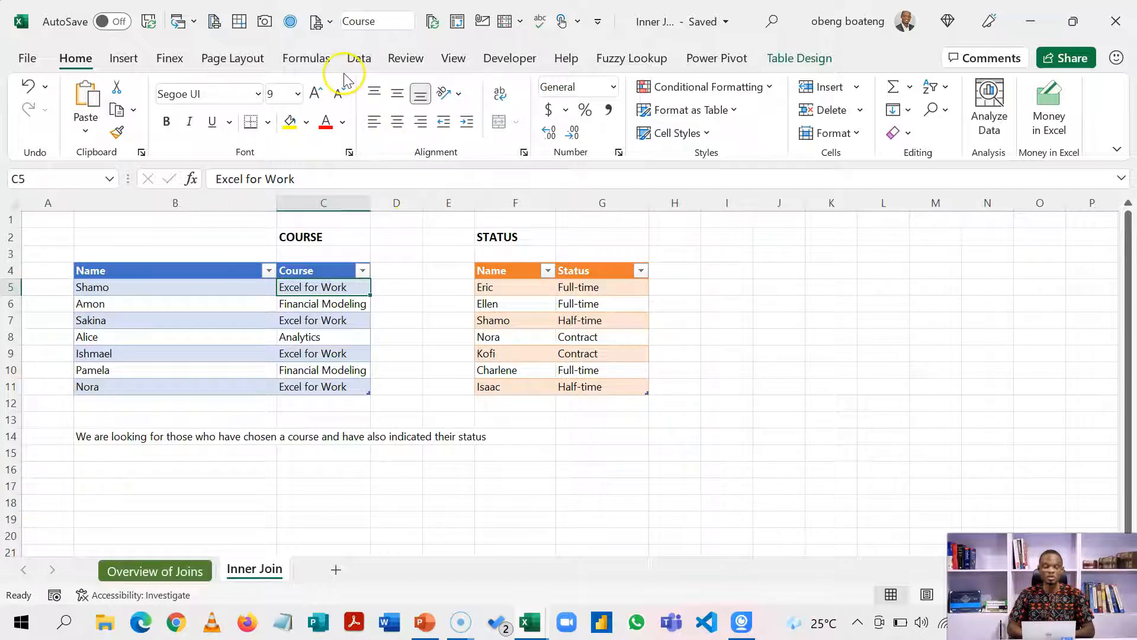
- Bring the Course table into Power Query Editor as a query from the table range
left_click(356, 58)
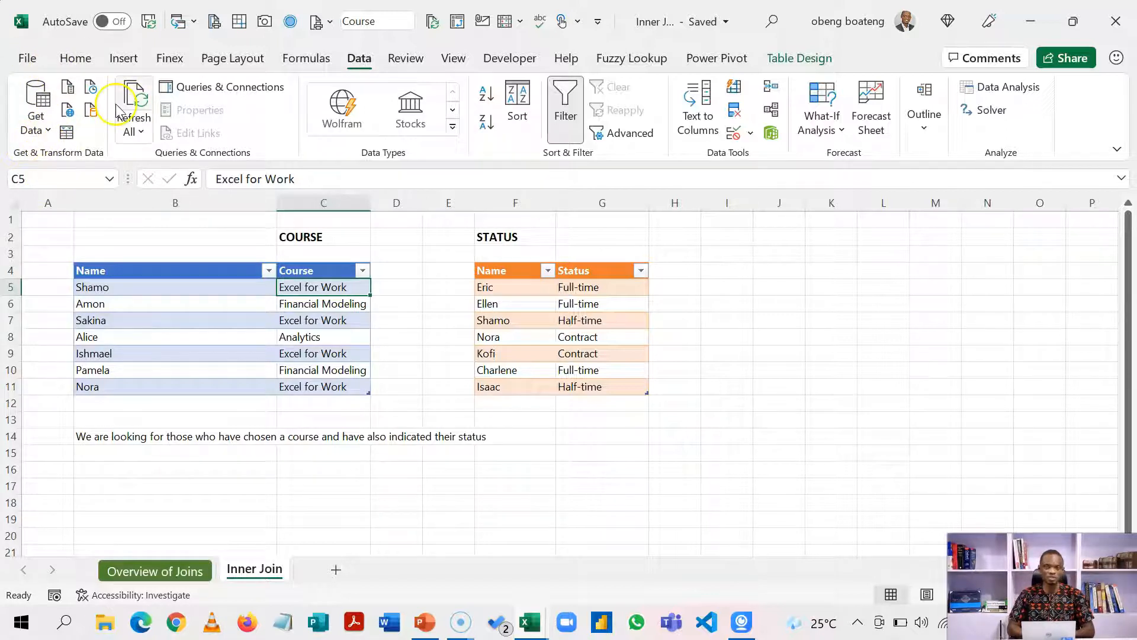
left_click(134, 283)
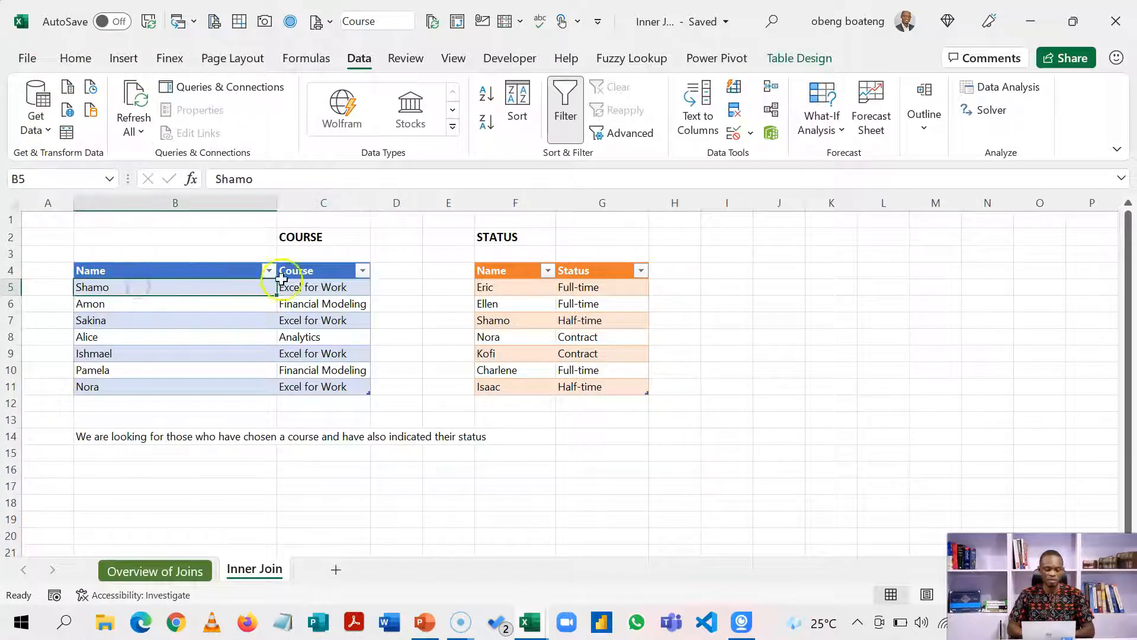
left_click(513, 298)
left_click(343, 300)
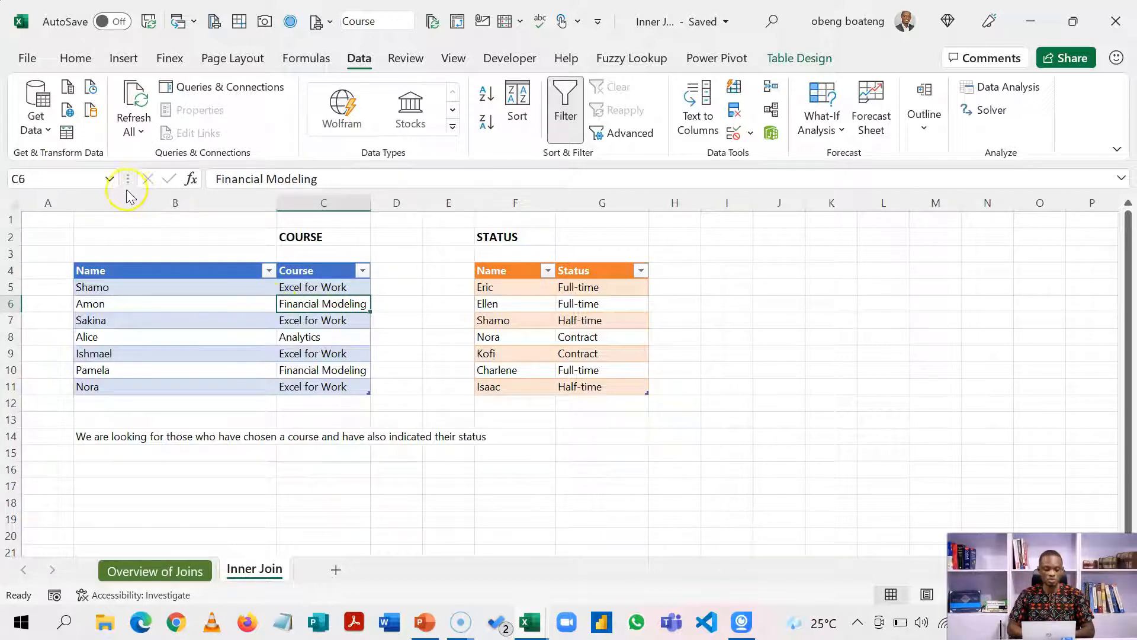
left_click(71, 127)
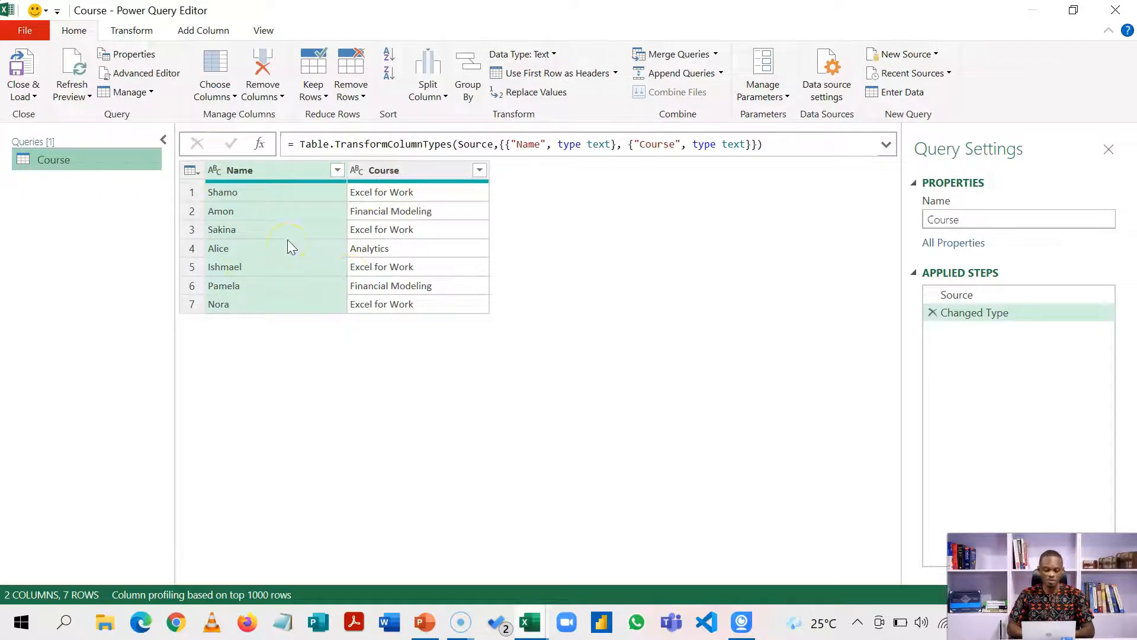
- Load the Course query with Only Create Connection and preview it in the widened query list
left_click(33, 98)
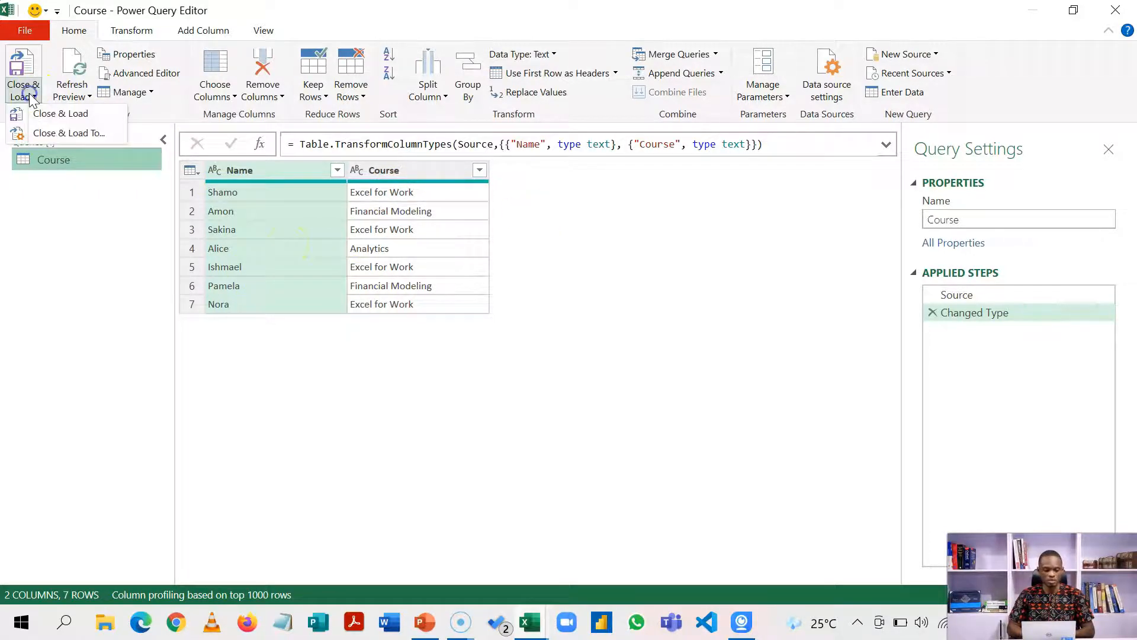
left_click(65, 133)
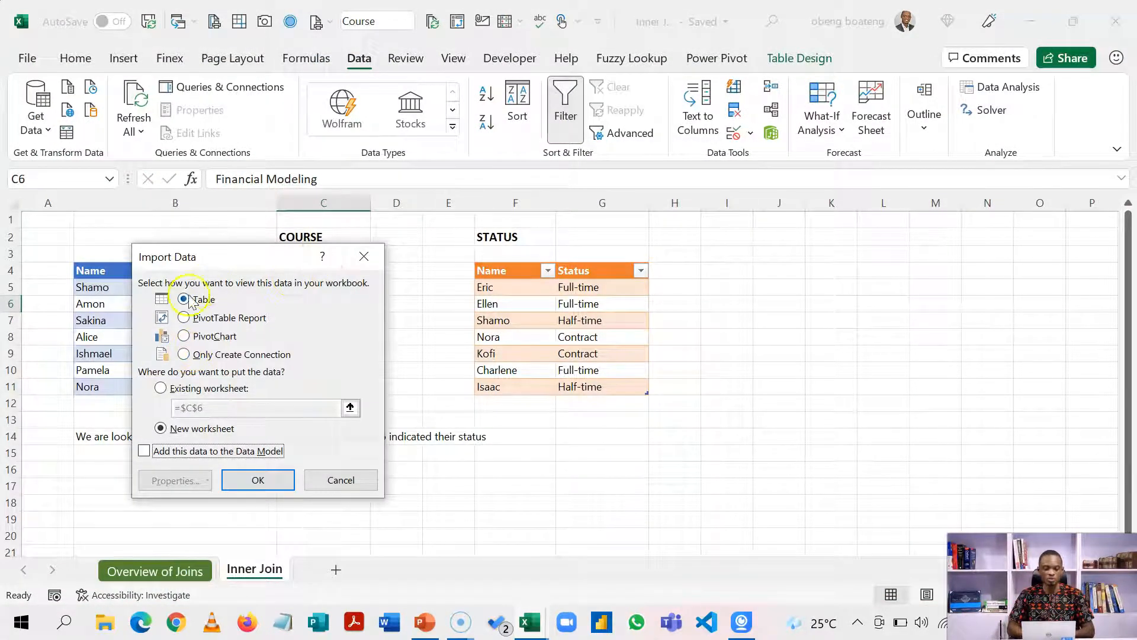
left_click(225, 355)
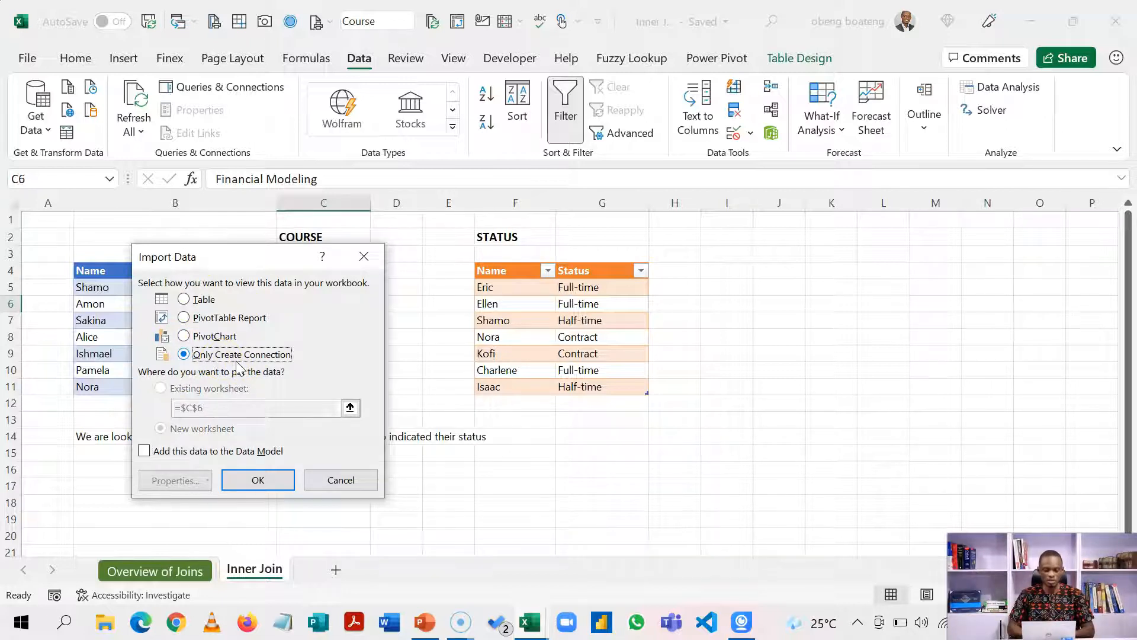
left_click(256, 480)
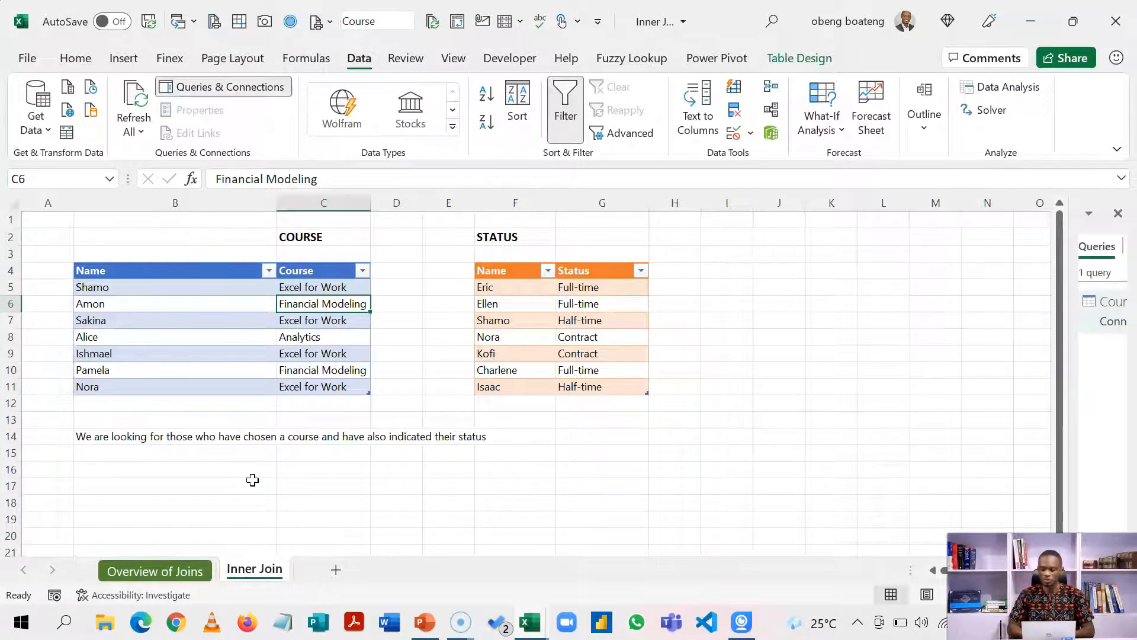
left_click_drag(1069, 393, 870, 393)
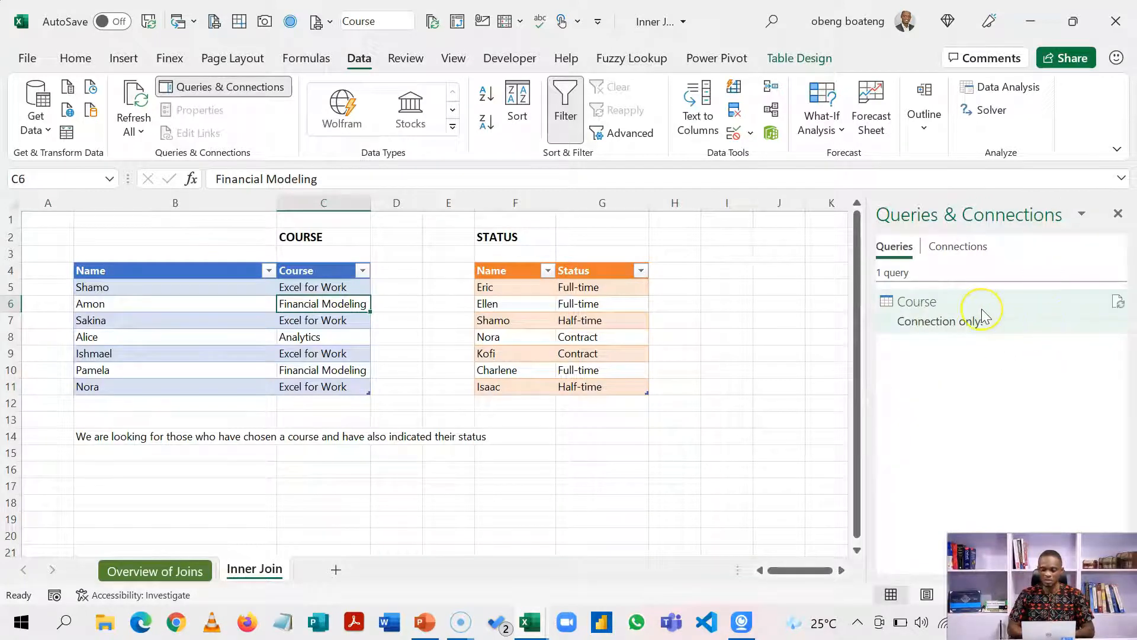
mouse_move(979, 308)
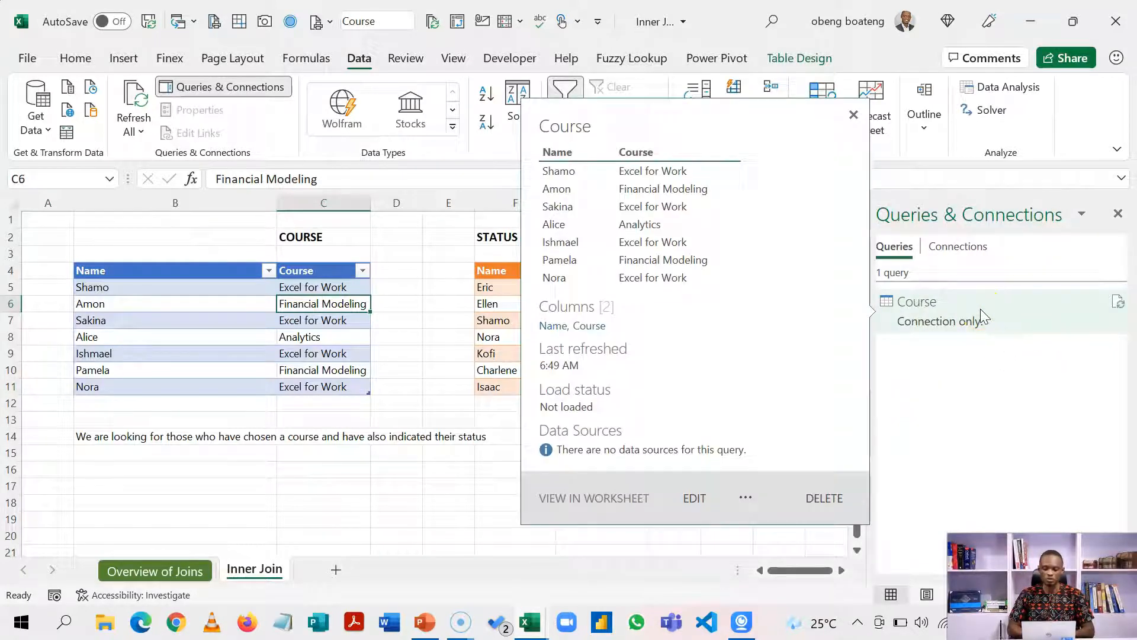
- Bring the Status table into Power Query Editor and load its query with Only Create Connection
left_click(501, 334)
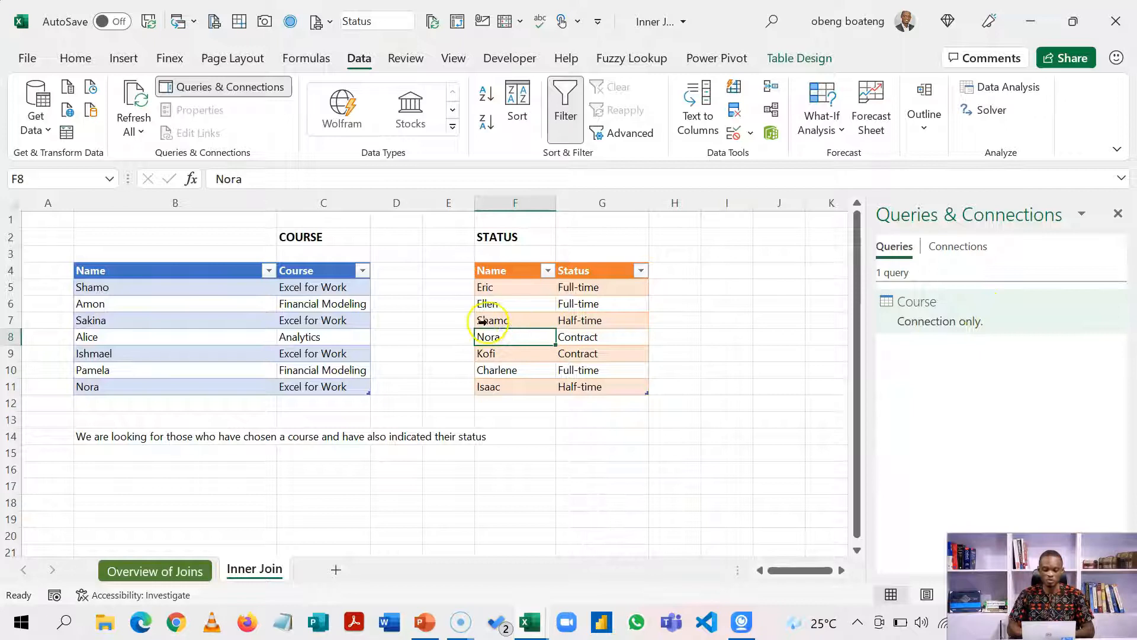
left_click(67, 135)
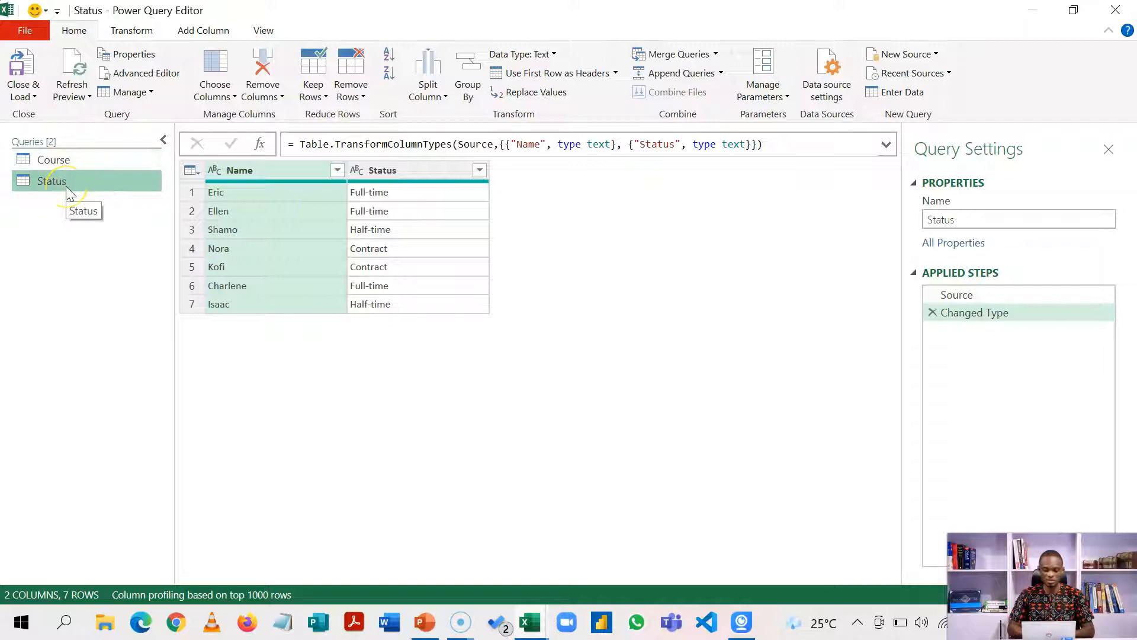
left_click(34, 98)
left_click(48, 133)
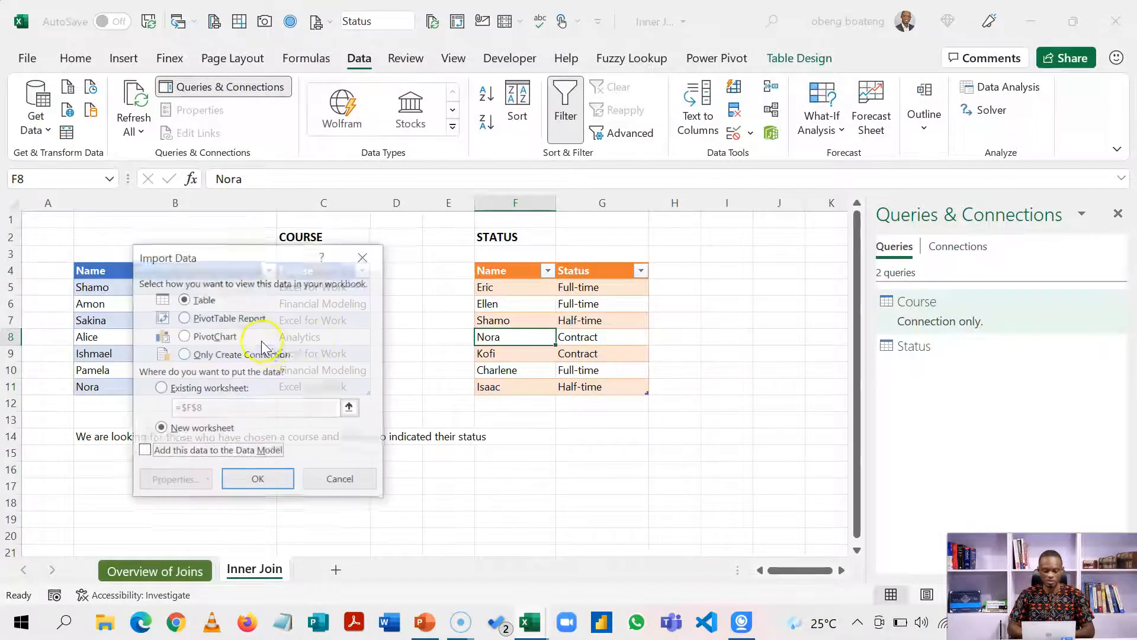
left_click(246, 354)
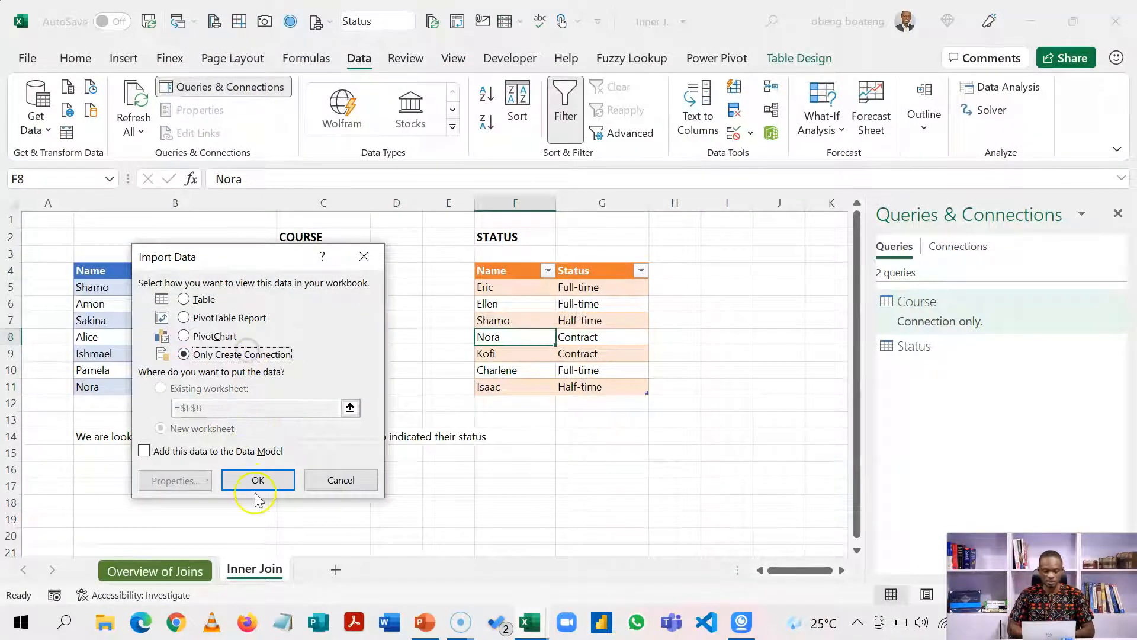
left_click(270, 483)
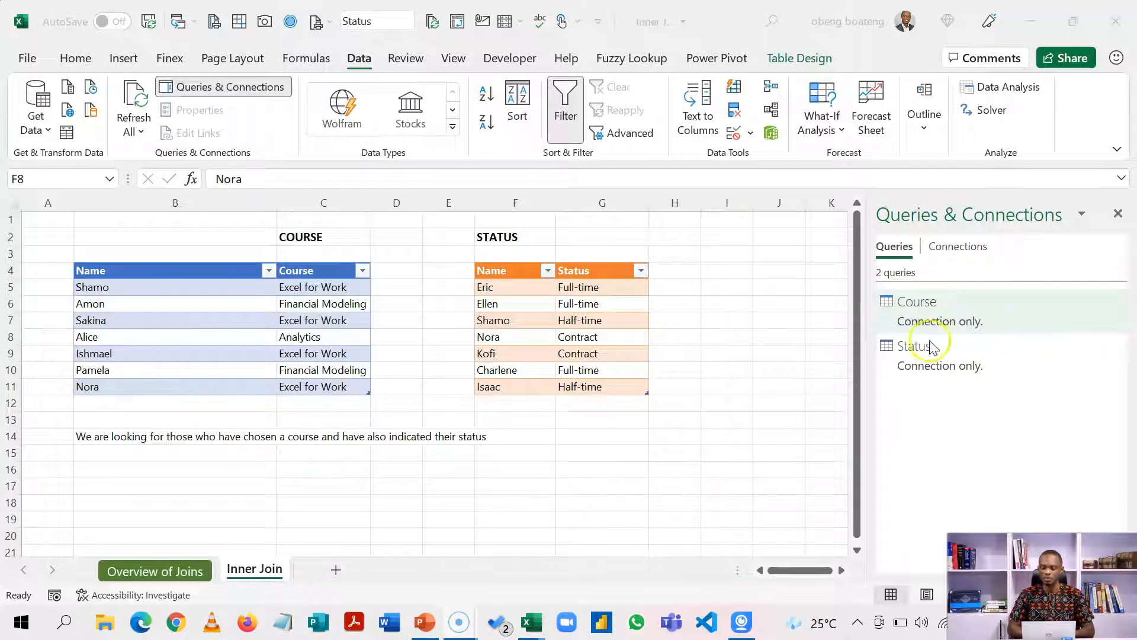
- Reopen the Course query in Power Query Editor and keep it as the selected query
double_click(959, 322)
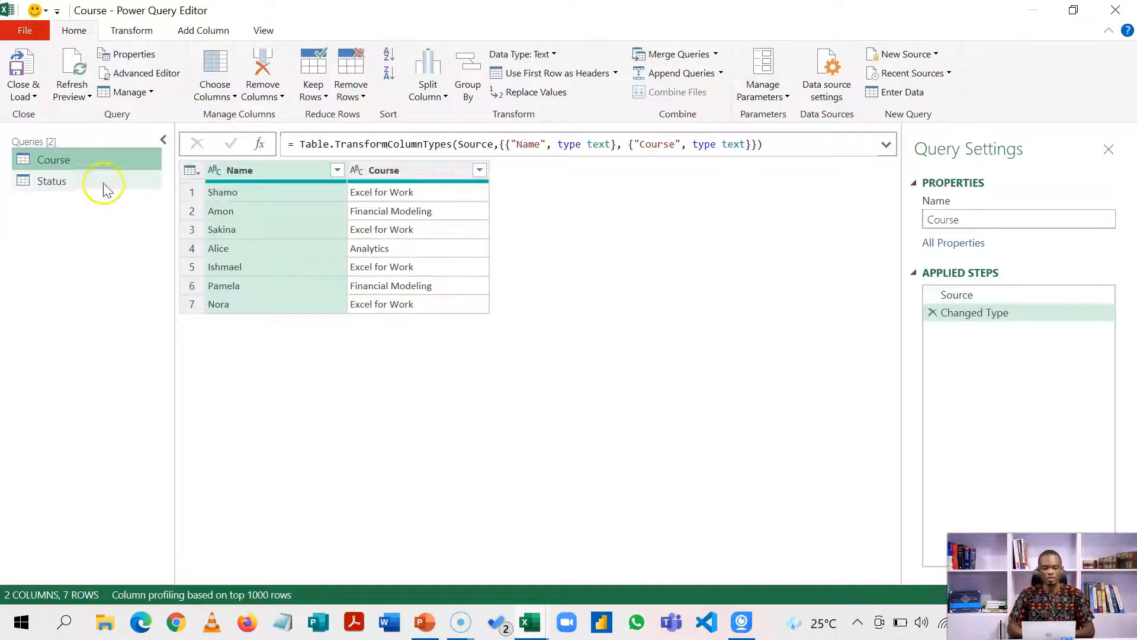
left_click(103, 182)
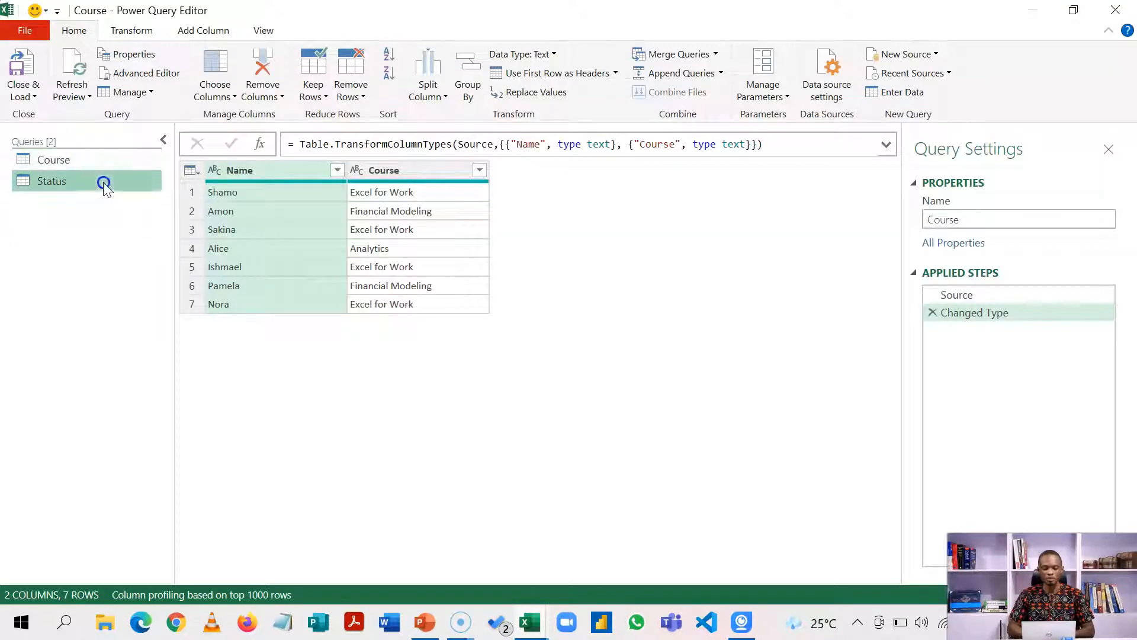
left_click(90, 165)
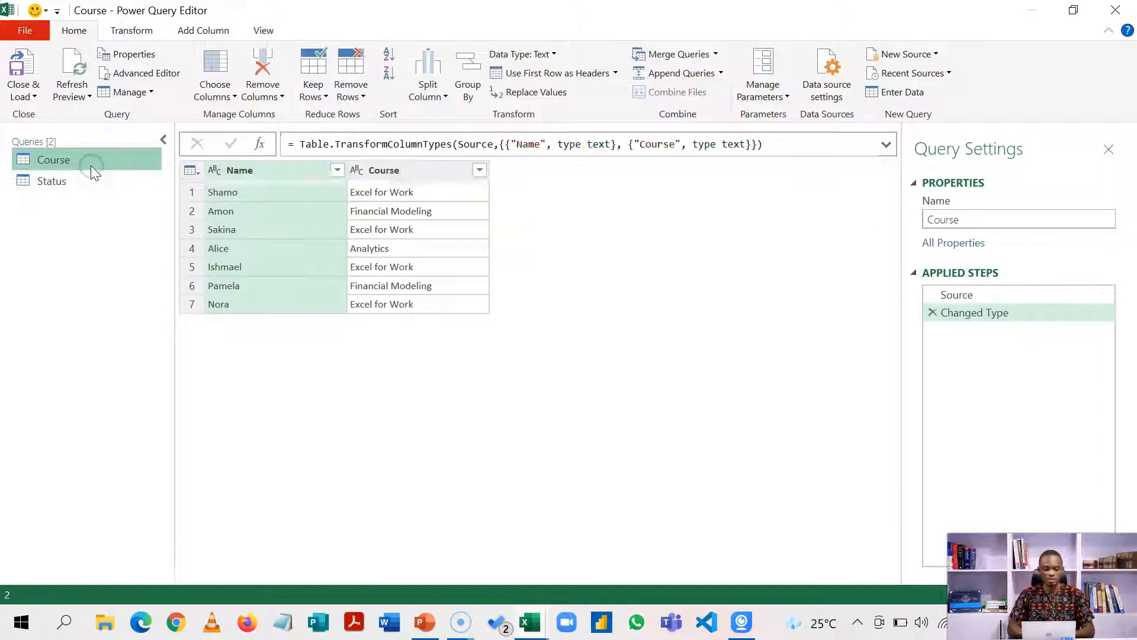
- Start Merge Queries as New with Course as the first table and Status as the second
left_click(715, 54)
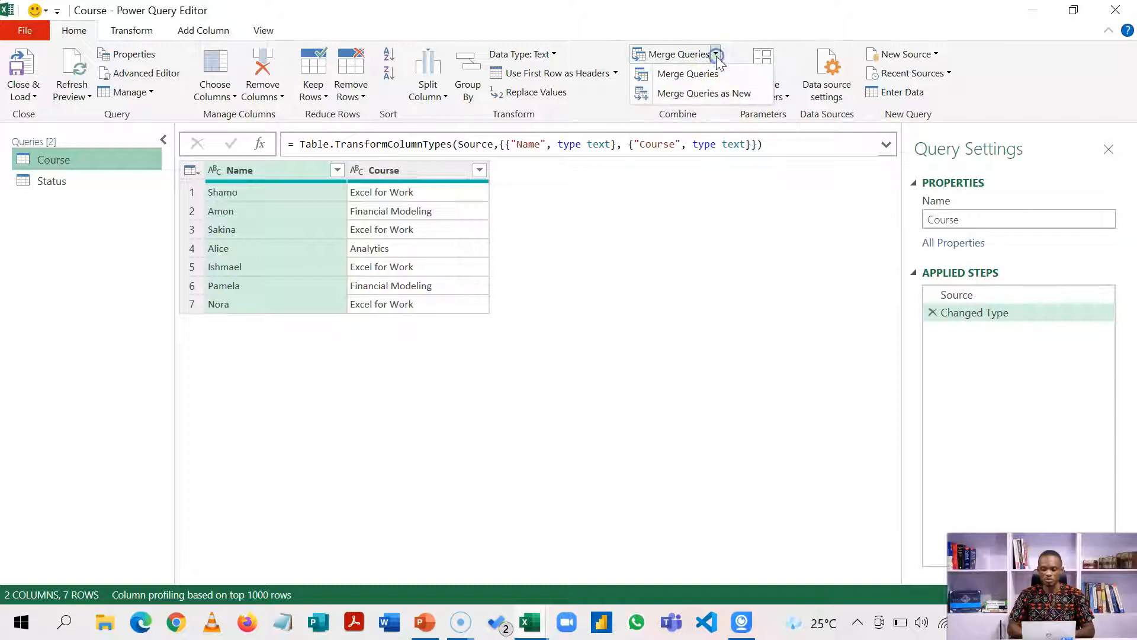
left_click(710, 95)
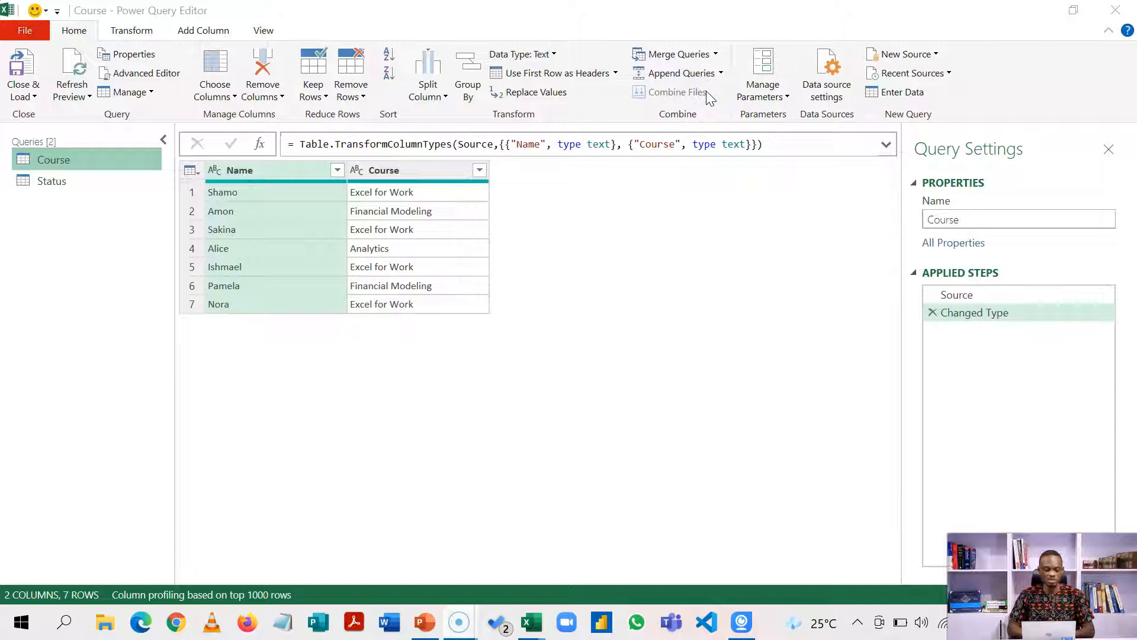
left_click(688, 95)
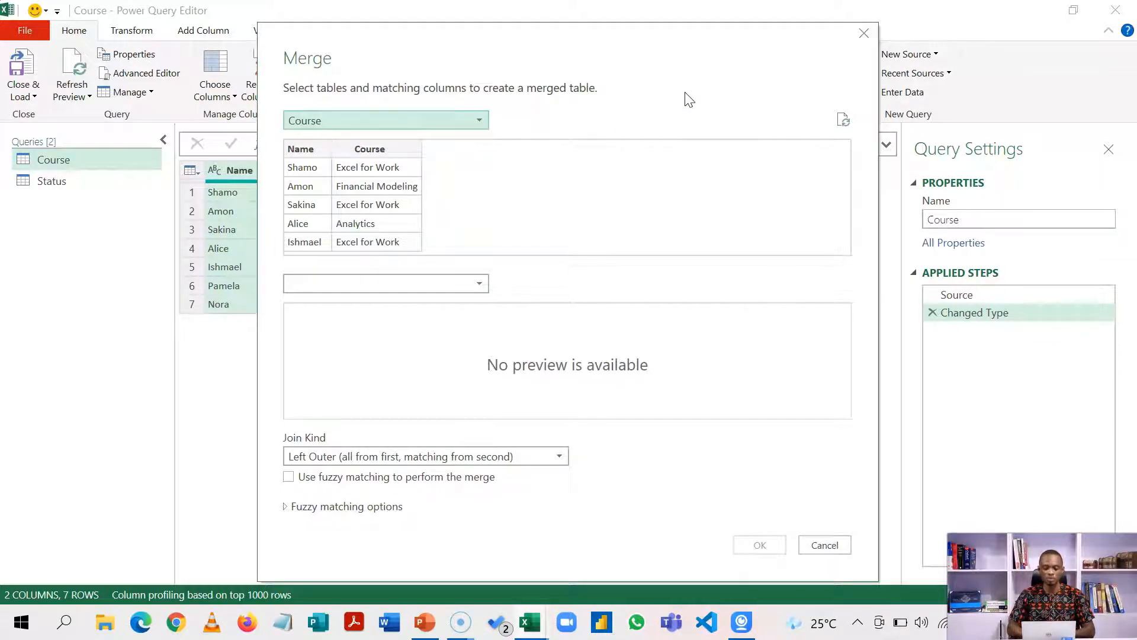
left_click(308, 121)
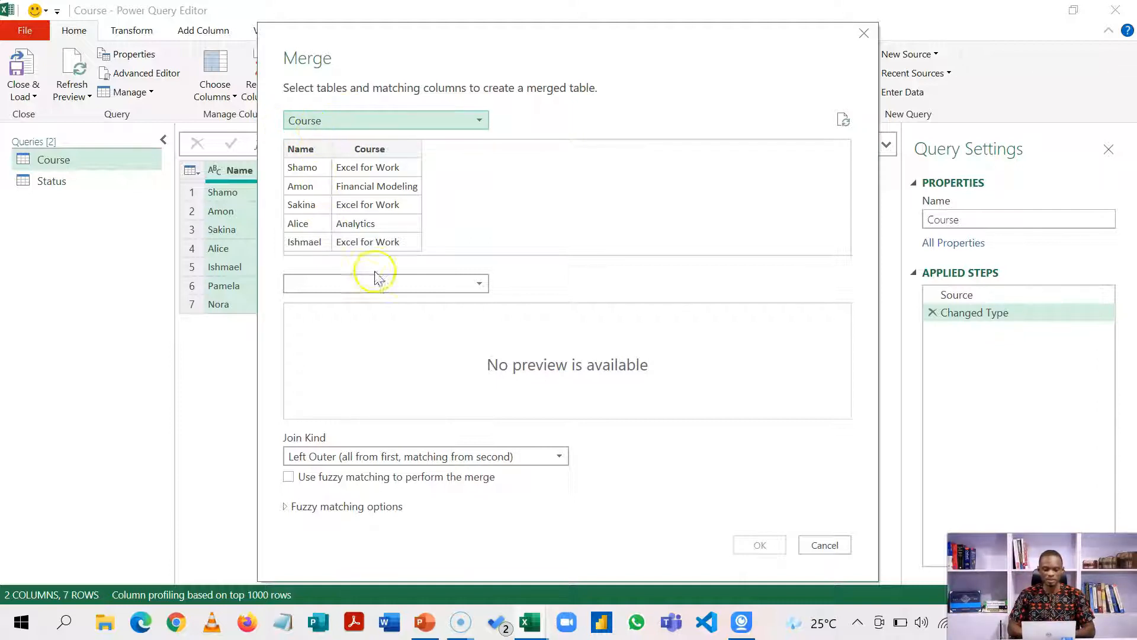
left_click(481, 291)
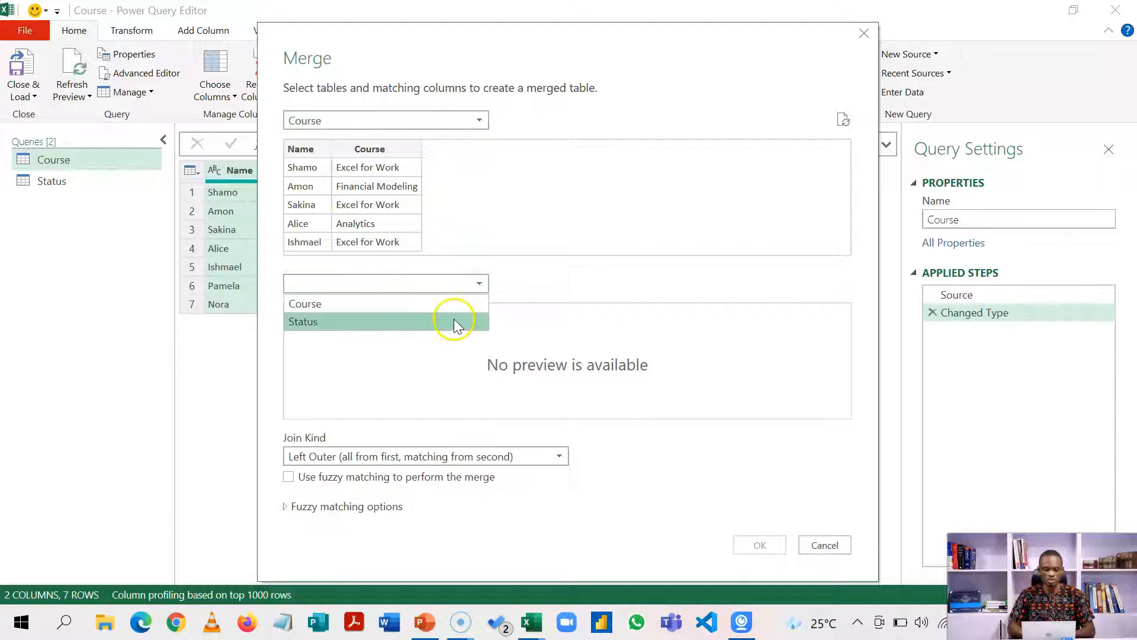
left_click(454, 320)
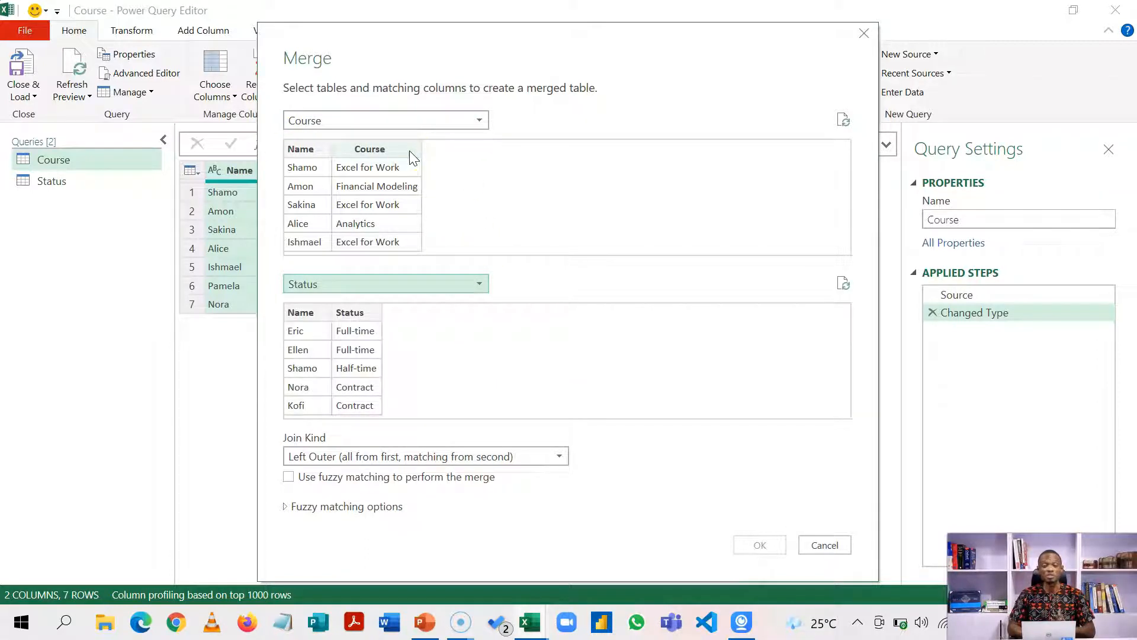
- Match the Course and Status tables on their Name columns and merge them with an Inner (only matching rows) join
left_click(373, 153)
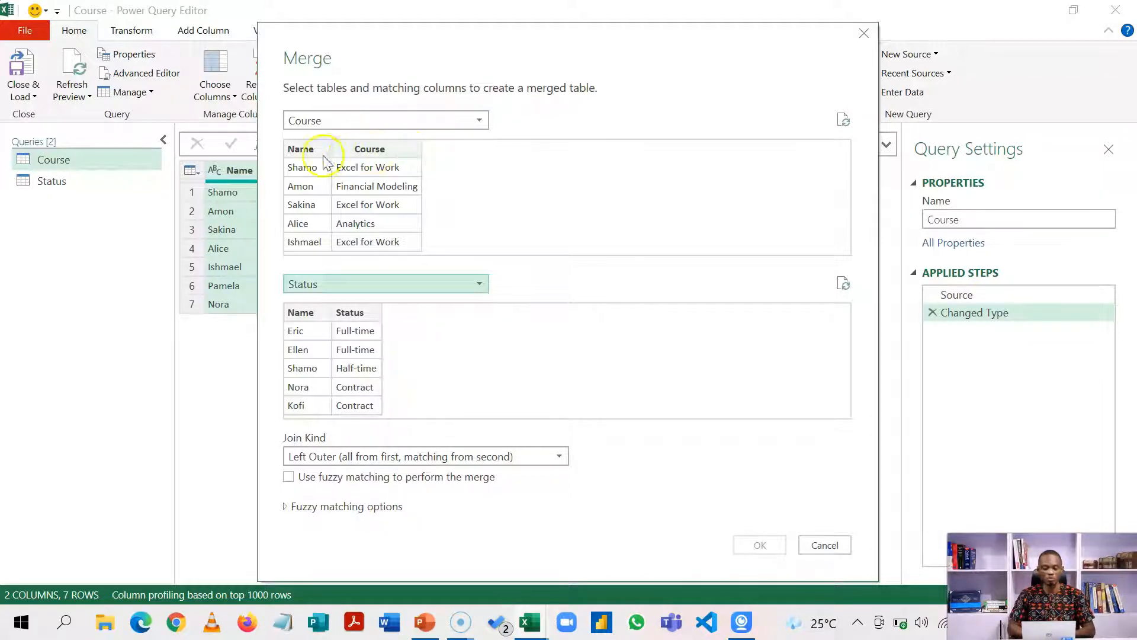
left_click(301, 149)
left_click(303, 144)
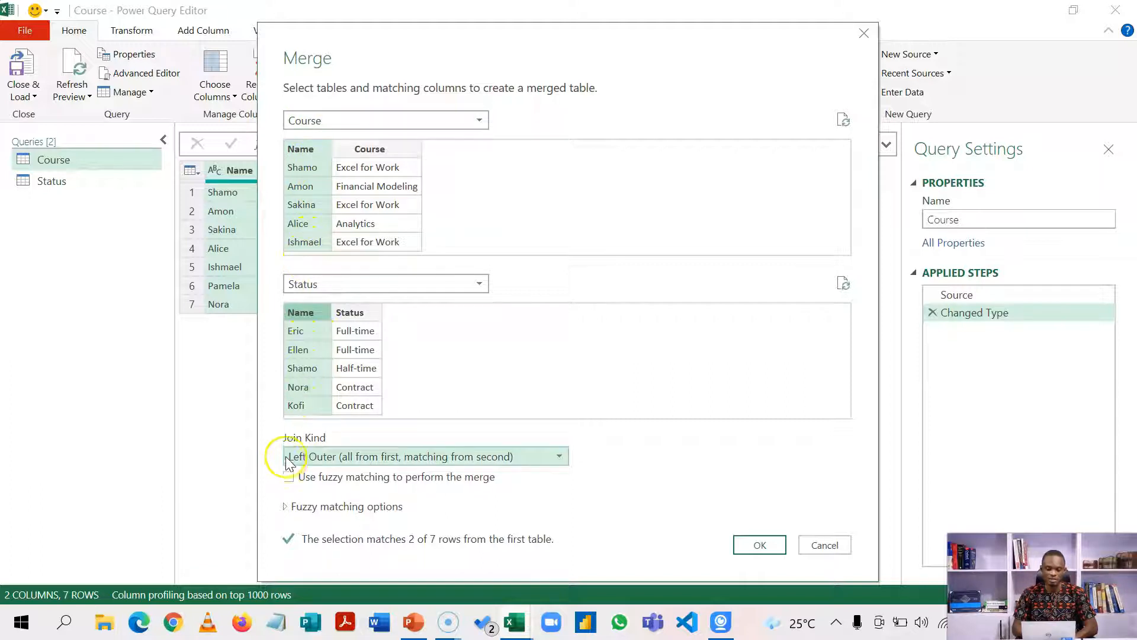
left_click(560, 456)
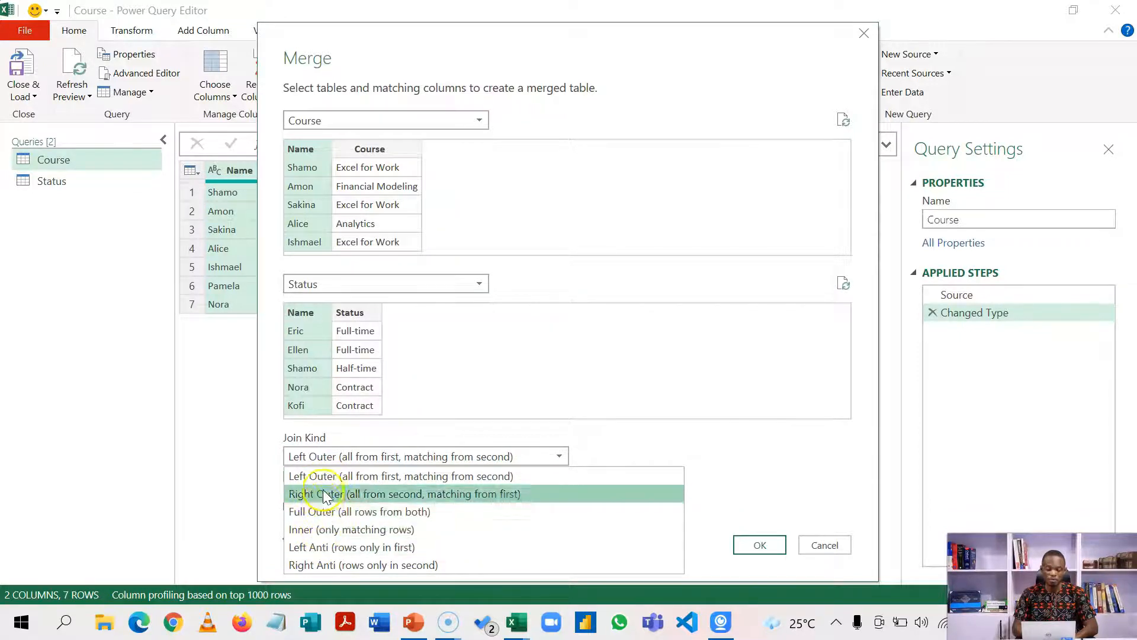
left_click(320, 530)
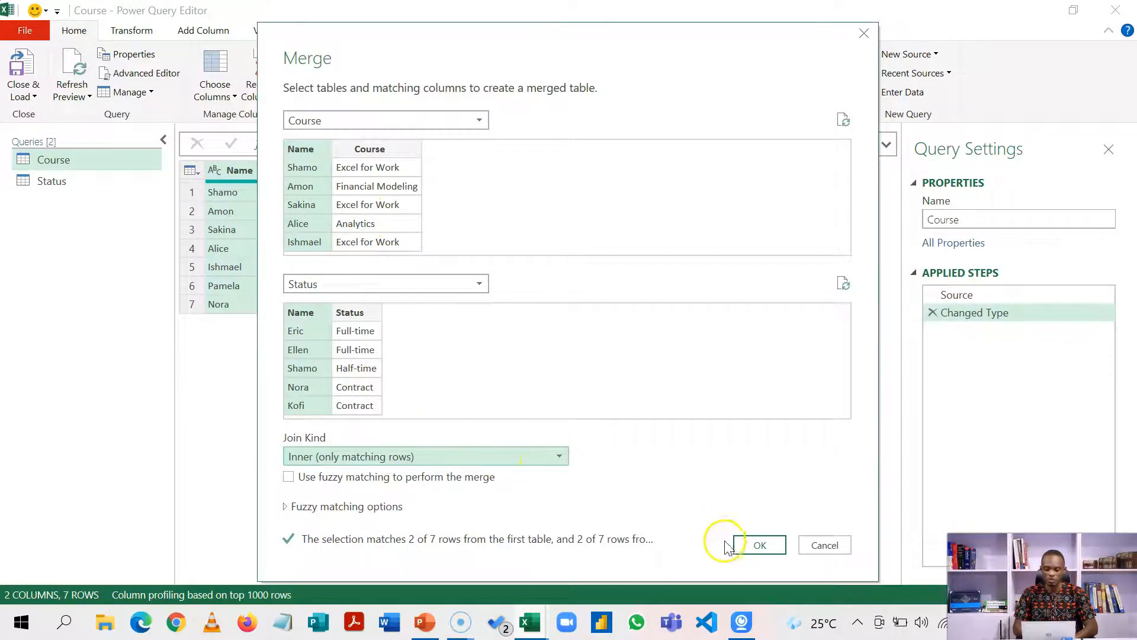
left_click(753, 543)
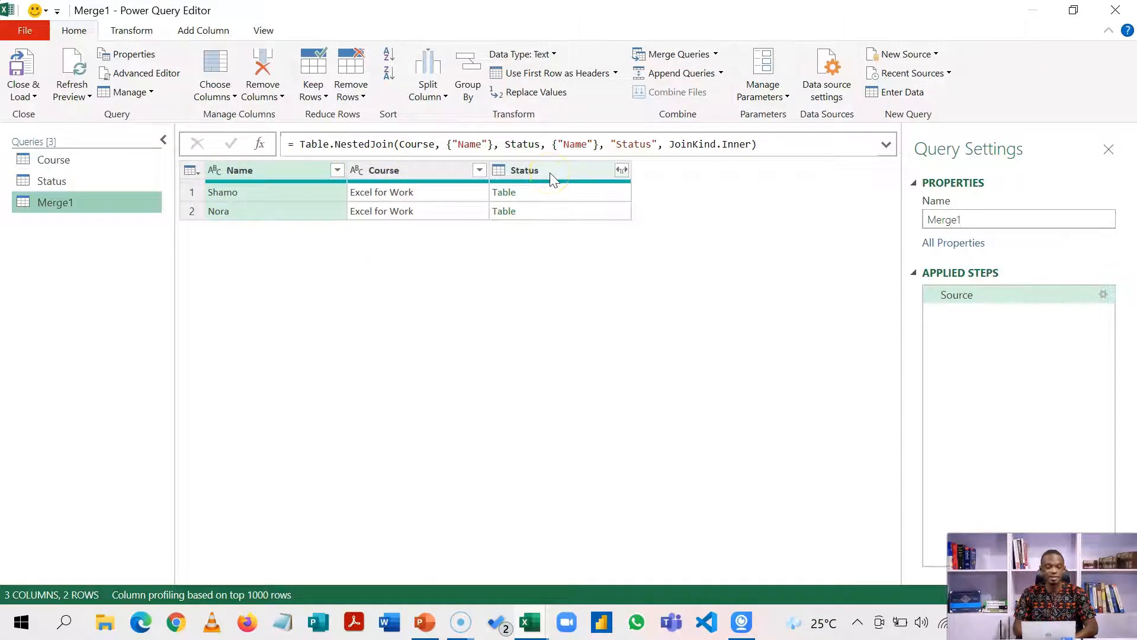
- Expand the merged Status column to include its Name and Status fields, without the original column name as prefix
left_click(622, 171)
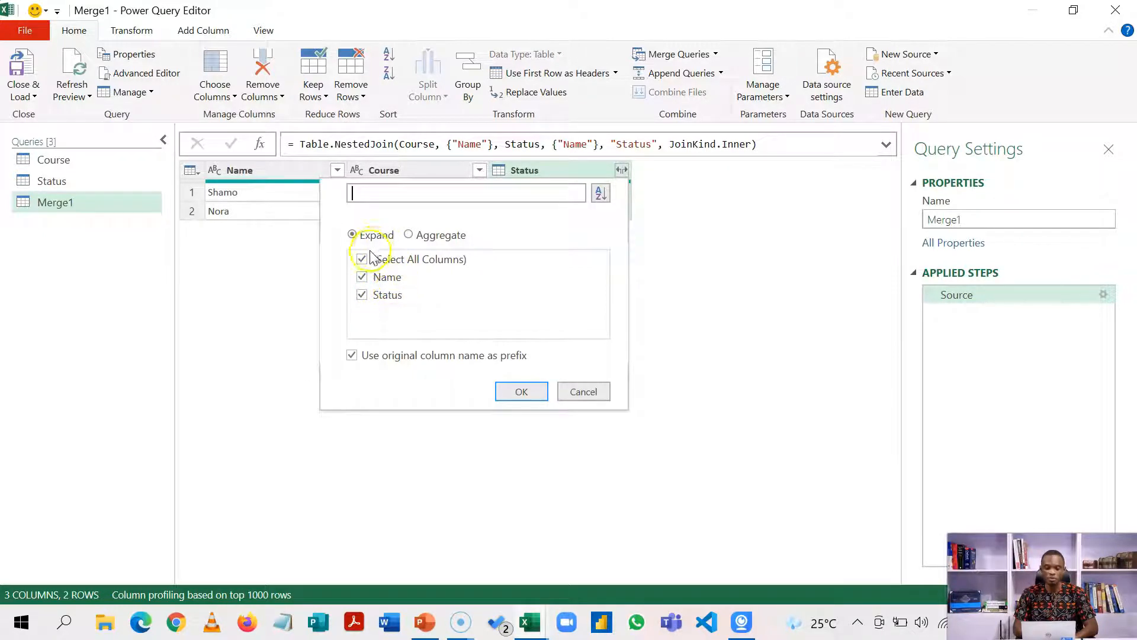
left_click(352, 355)
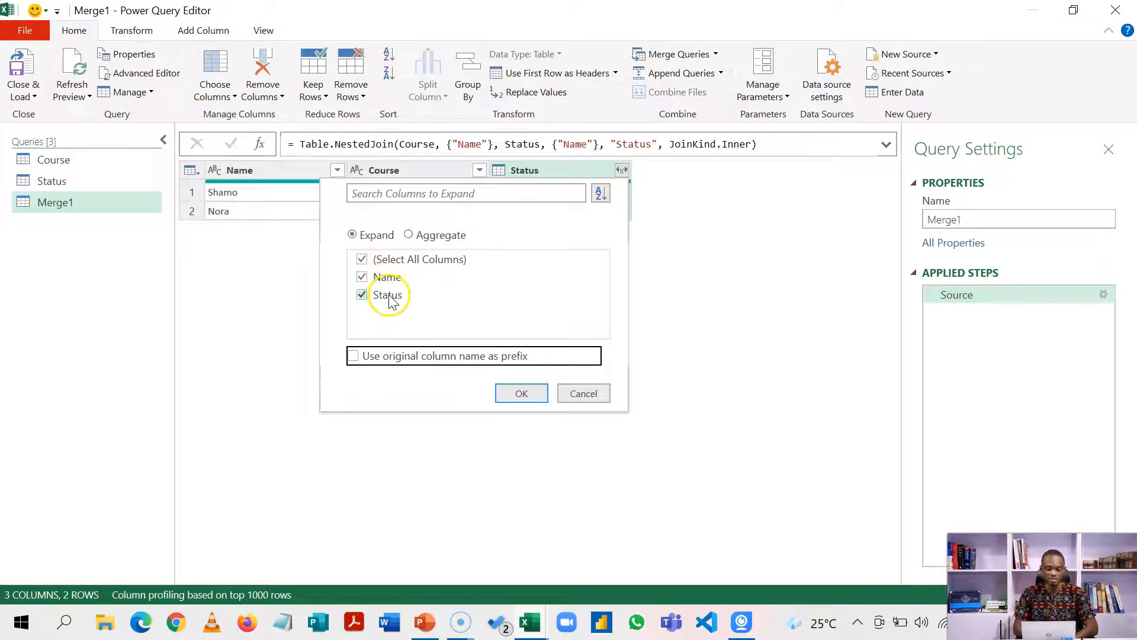
left_click(519, 394)
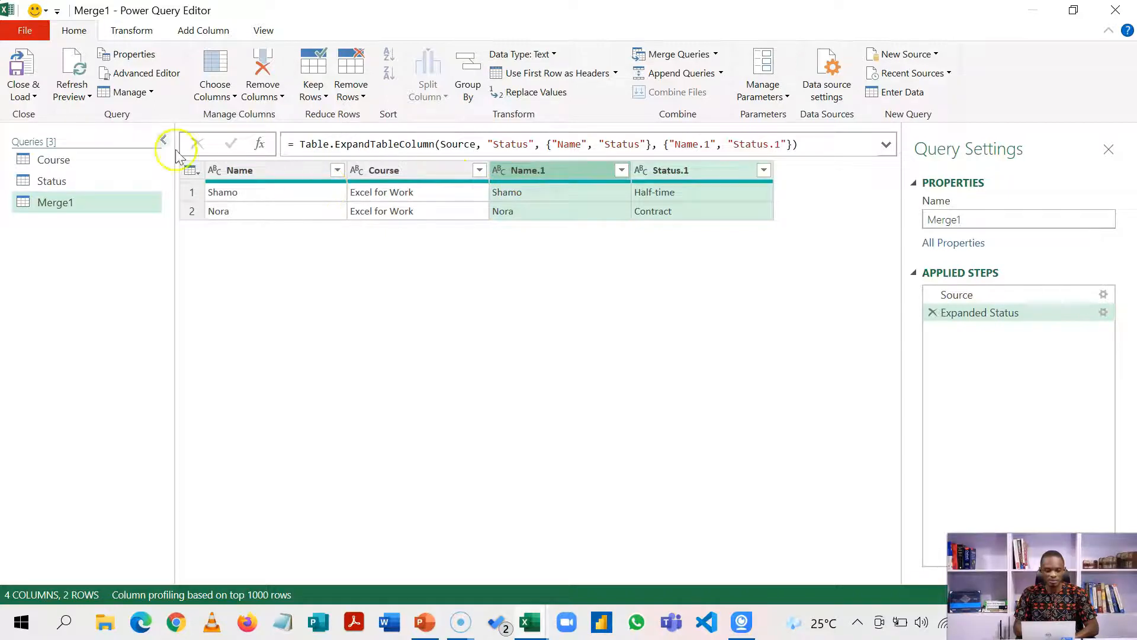
- Load the merged query as a table into the existing Inner Join worksheet at cell I4
left_click(27, 97)
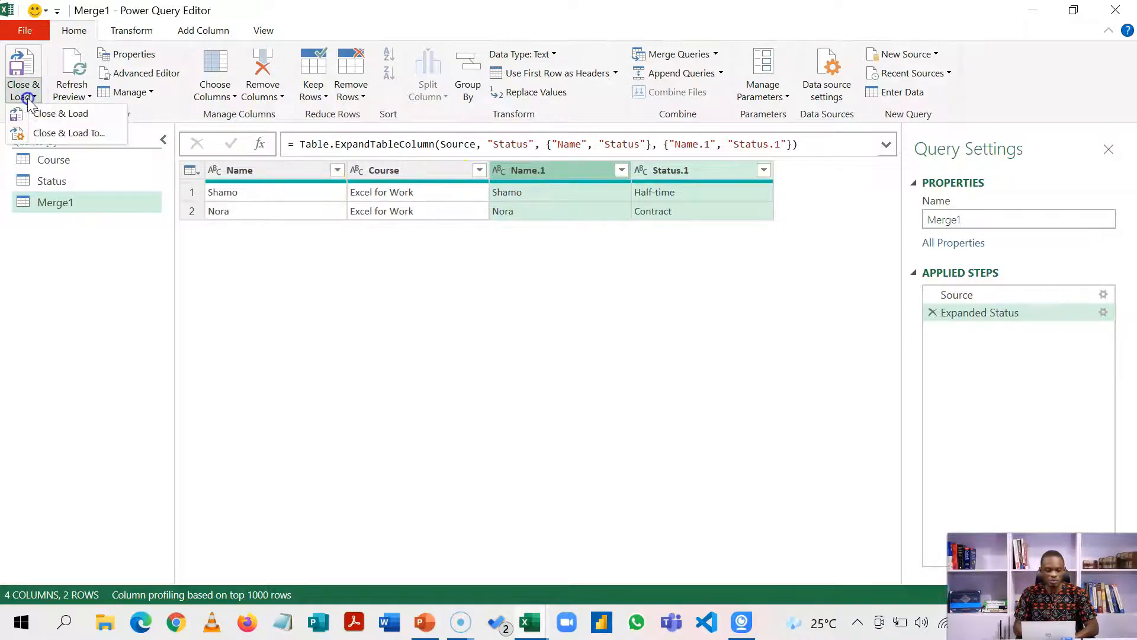
left_click(54, 133)
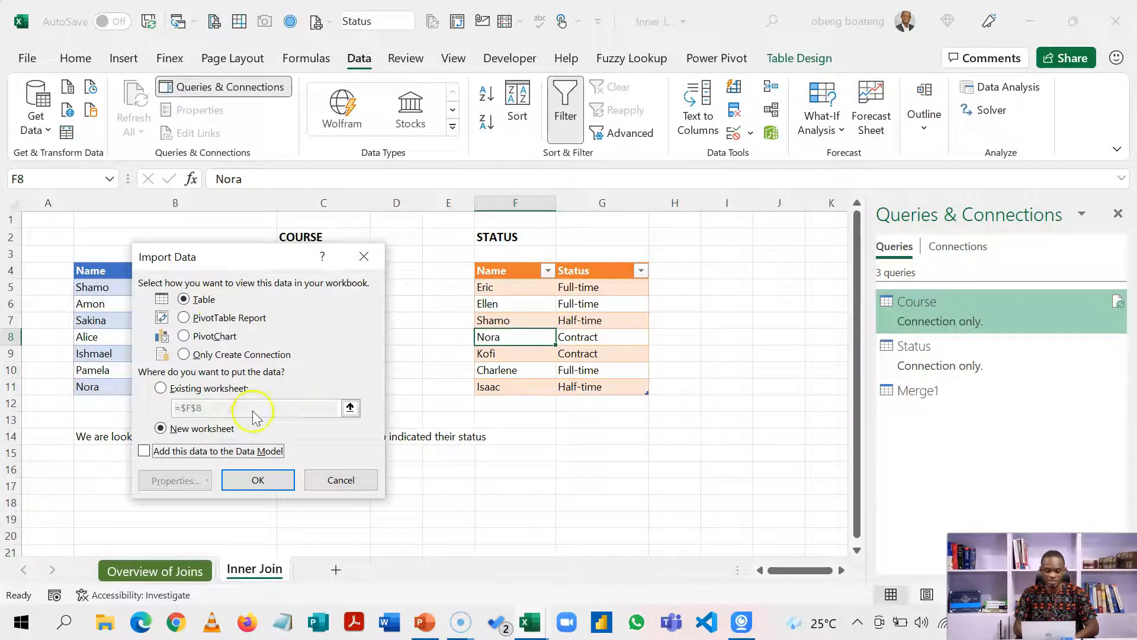
left_click(228, 389)
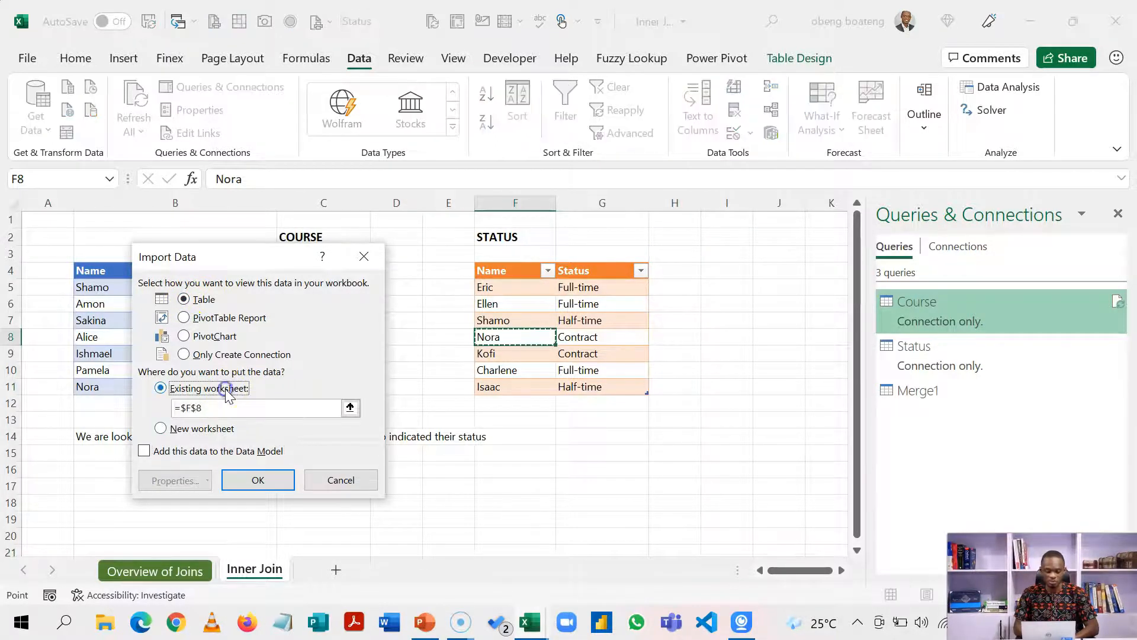
left_click(350, 408)
left_click(741, 271)
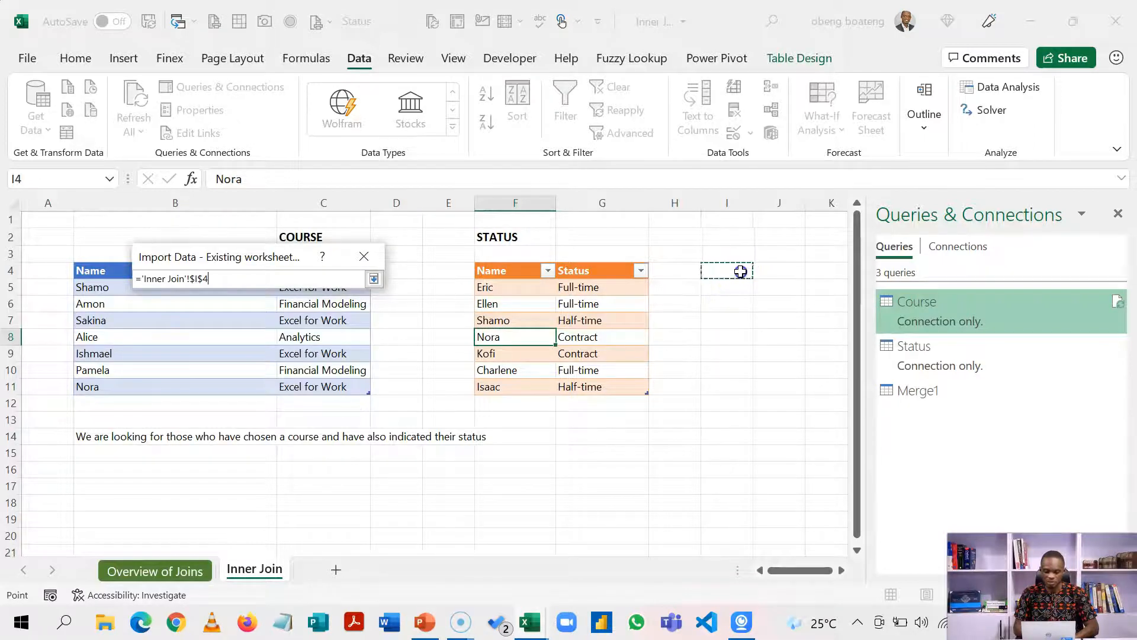
left_click(374, 278)
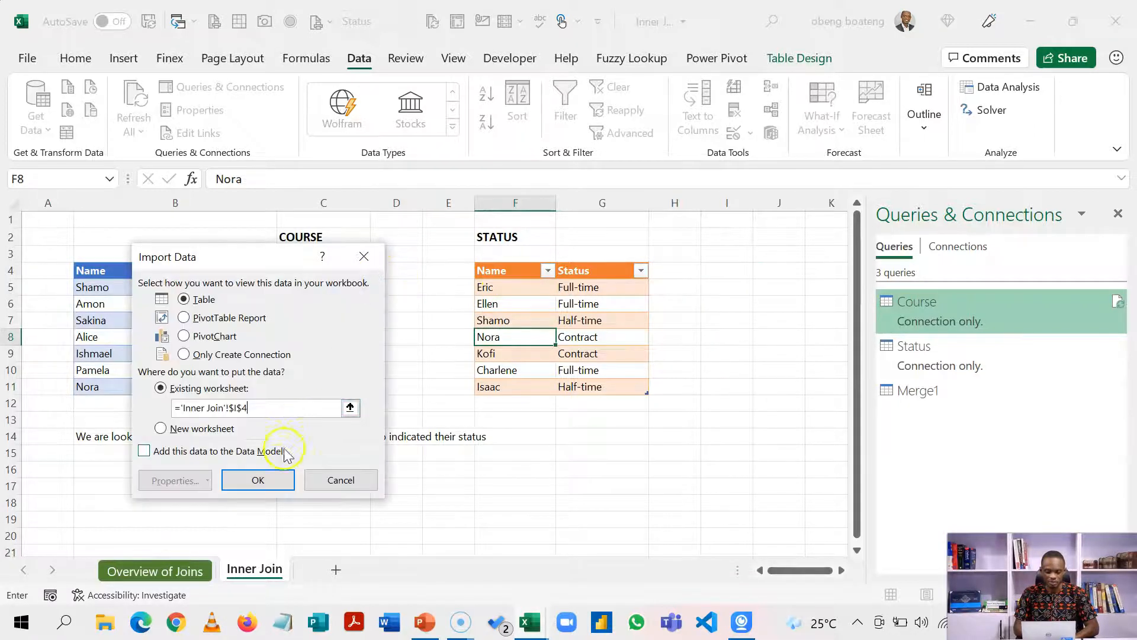
left_click(272, 480)
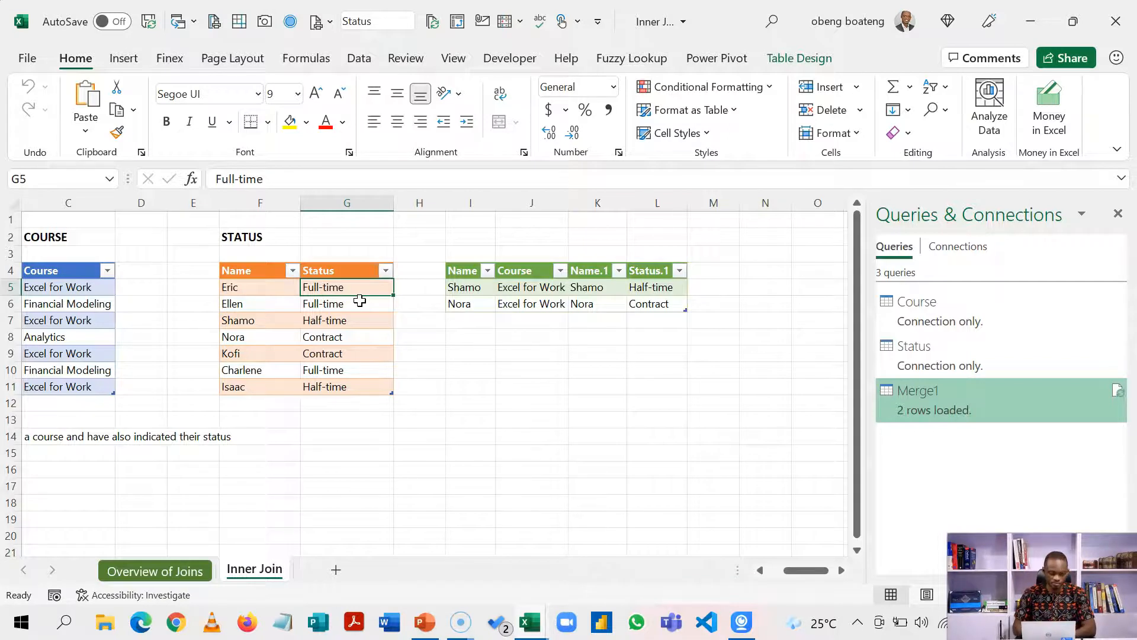
left_click(21, 619)
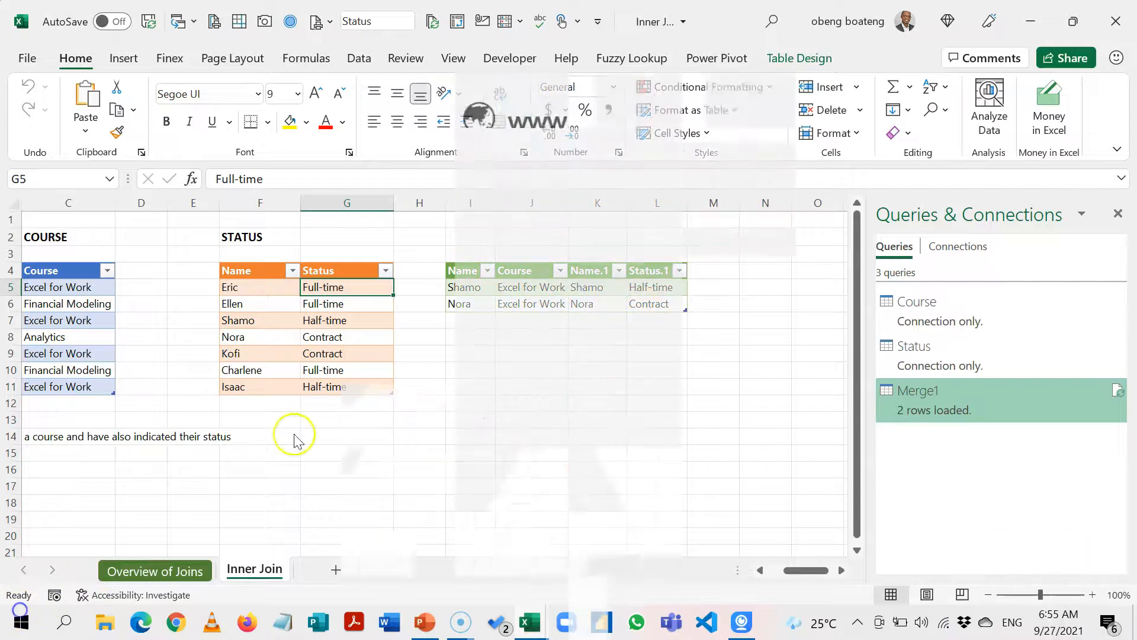